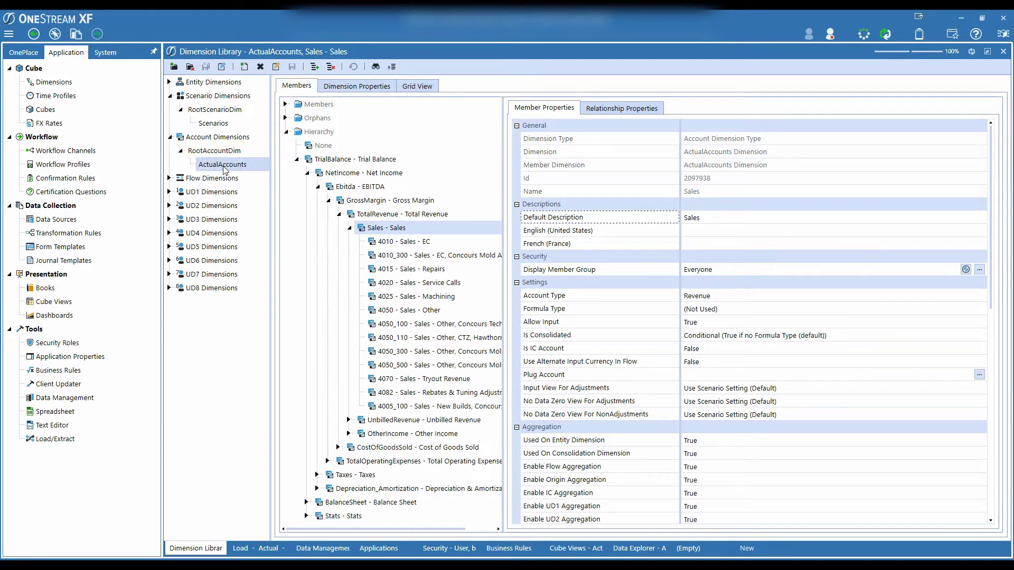
Step: Delete the 4010 Sales - EC member from ActualAccounts via its context menu
left_click(399, 242)
right_click(401, 247)
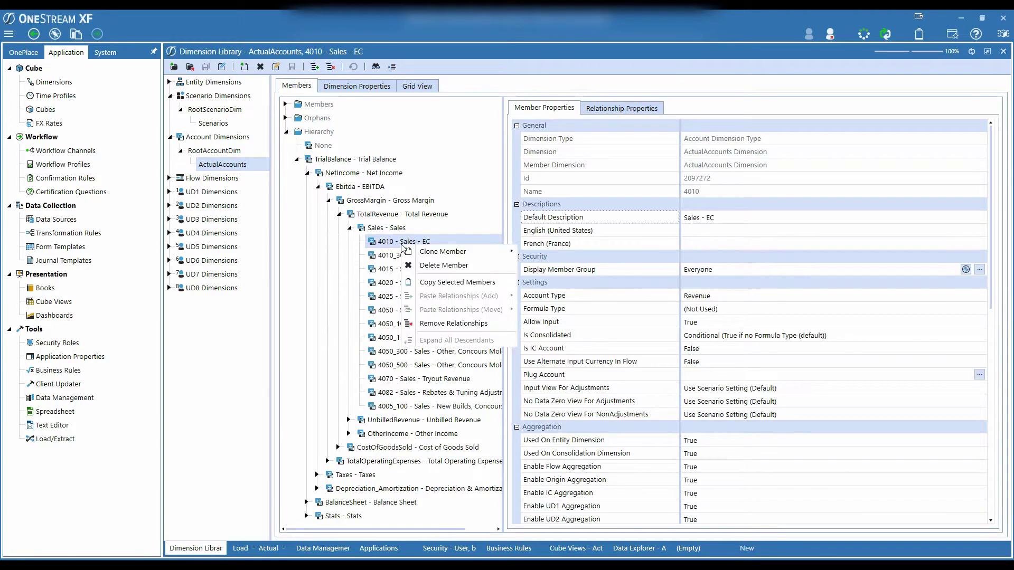
left_click(444, 266)
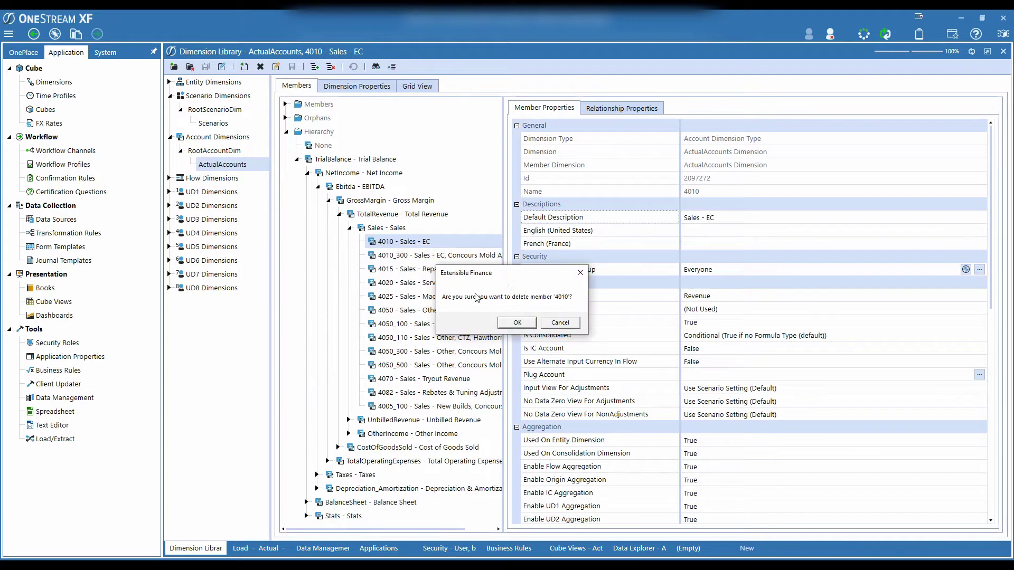
left_click(516, 322)
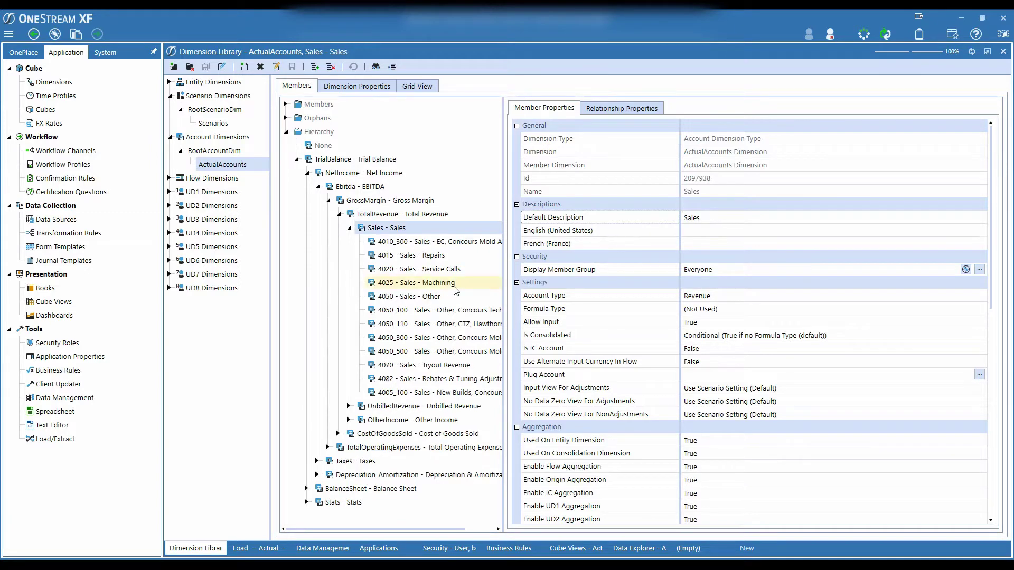
Step: Delete the 4010_300 sales member using the toolbar Delete button and confirm
left_click(396, 241)
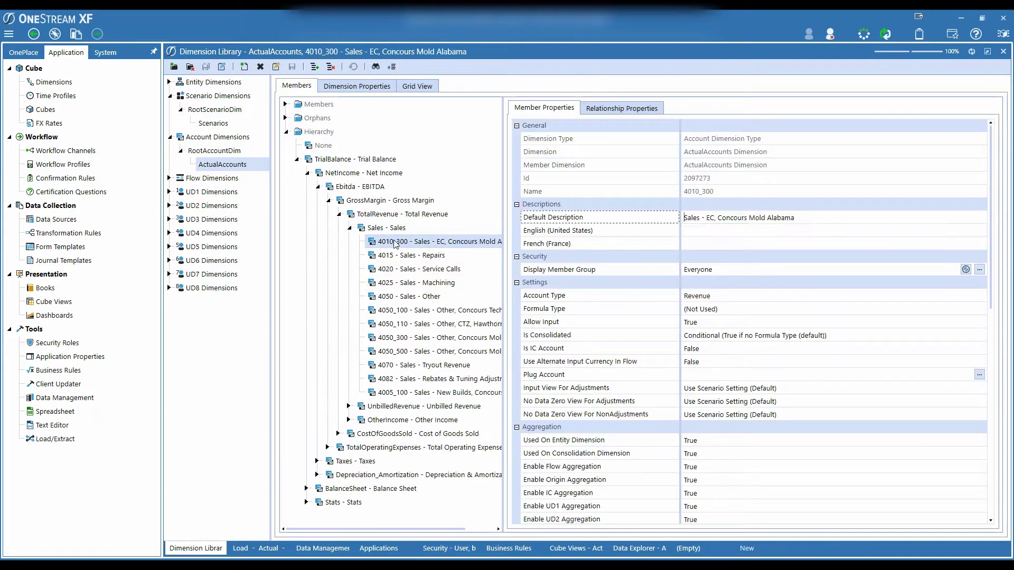
left_click(260, 68)
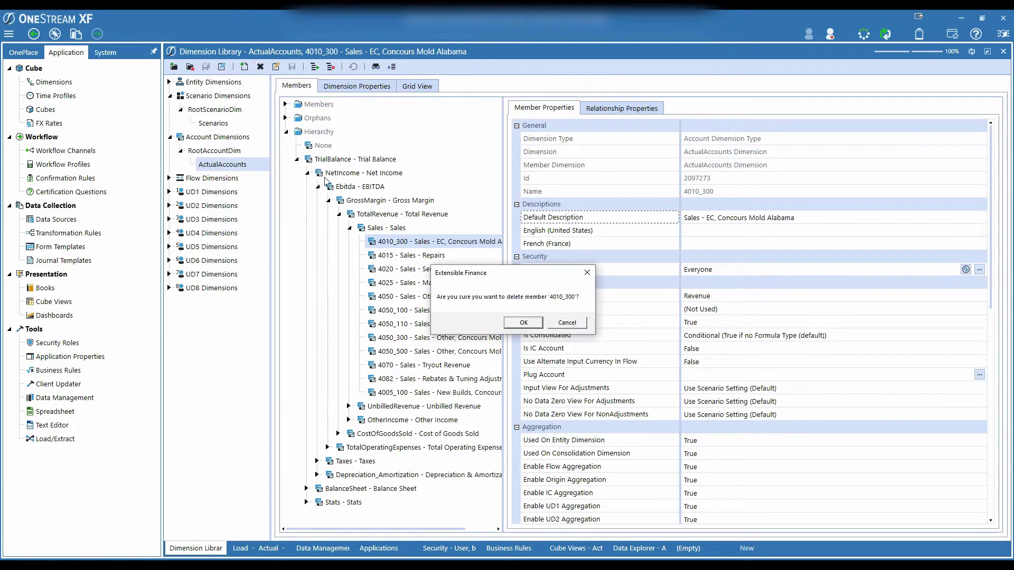
left_click(517, 309)
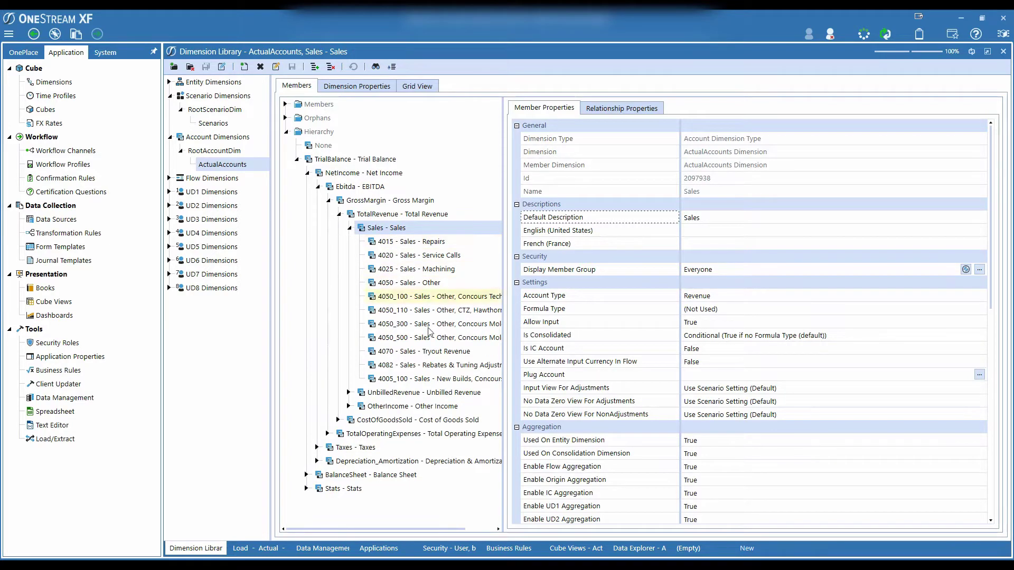
Step: Review the remaining 4015, 4020, 4025 and 4050 sales accounts, then select GrossMargin
left_click(373, 241)
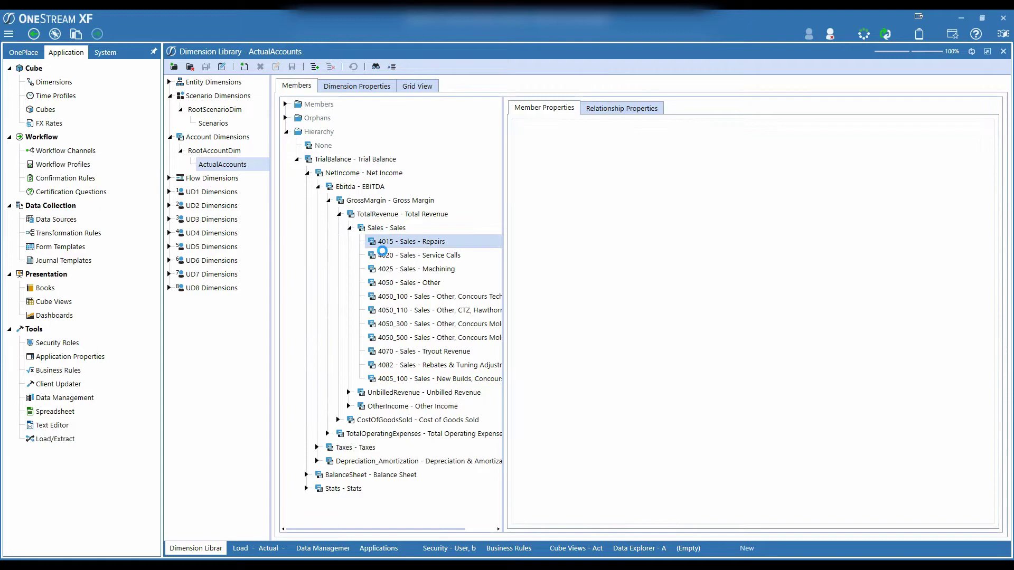
left_click(392, 255)
left_click(399, 269)
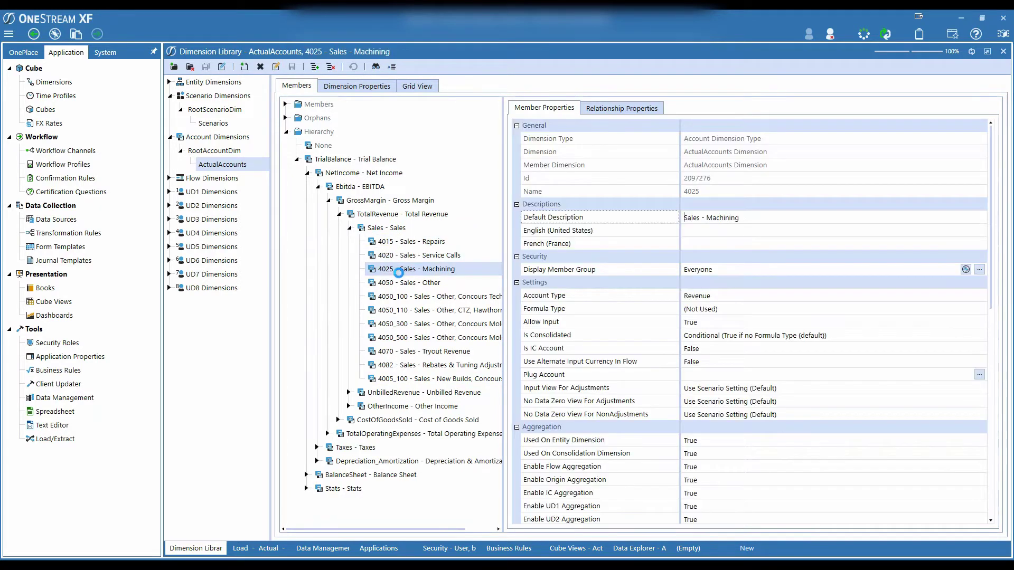
left_click(403, 284)
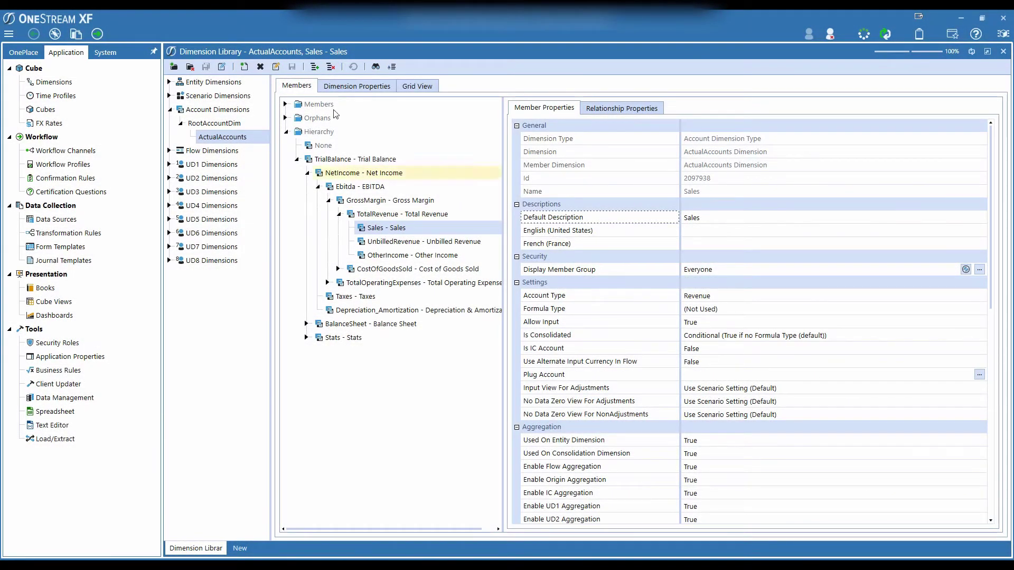
right_click(377, 227)
left_click(428, 233)
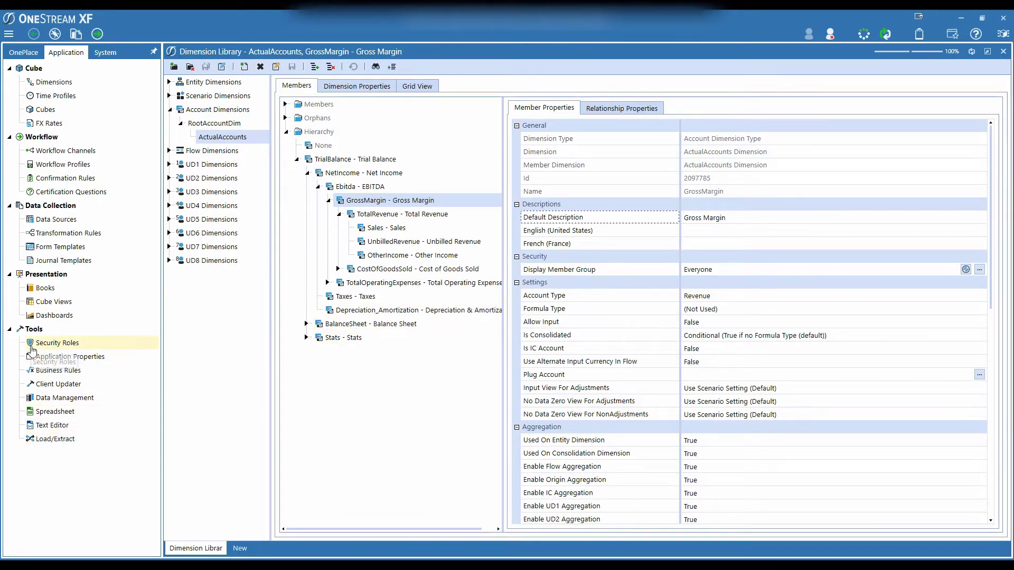
Step: In Application Load/Extract, switch to Extract with Metadata as the file type
left_click(57, 440)
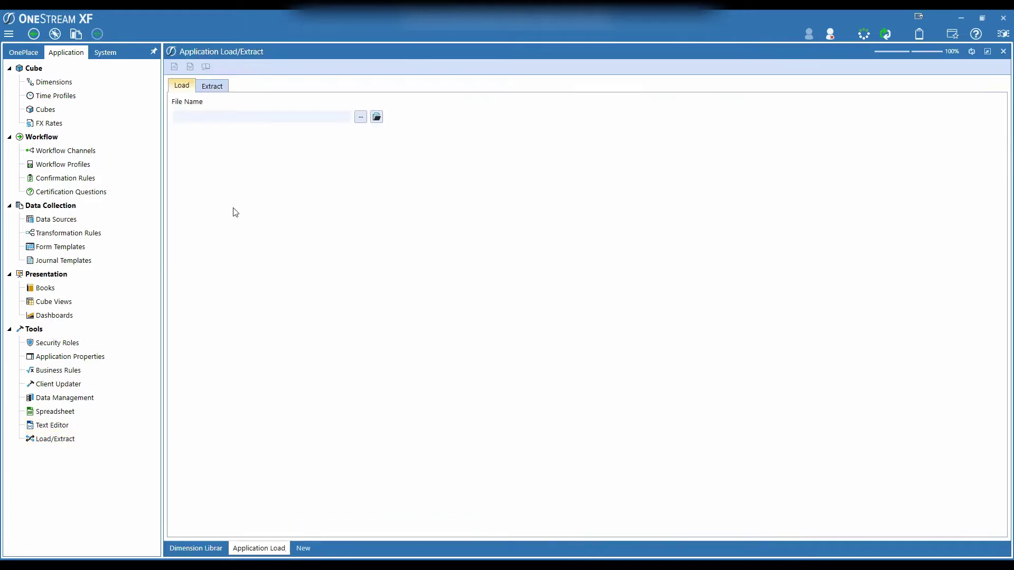
left_click(212, 87)
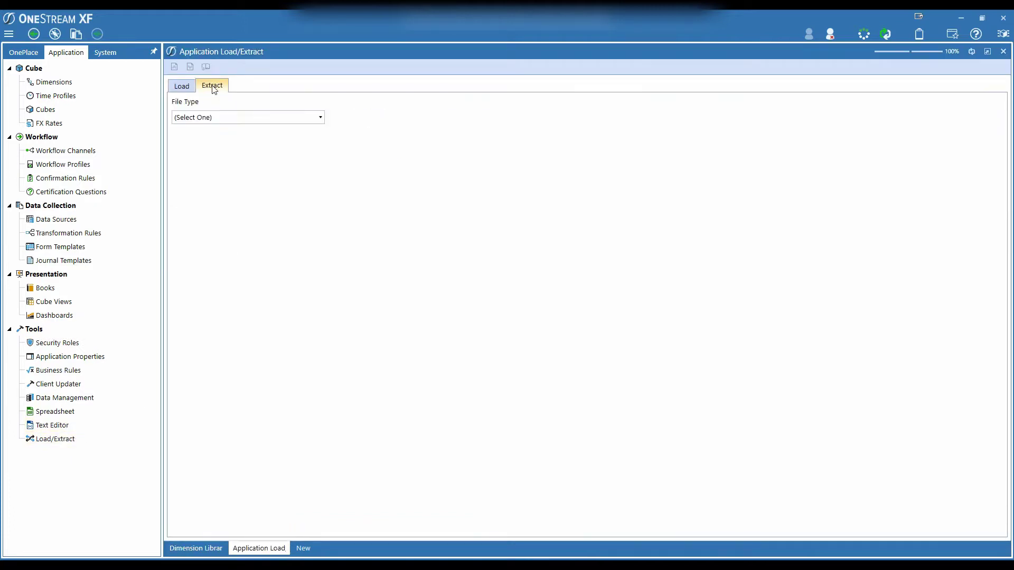
left_click(213, 118)
left_click(190, 196)
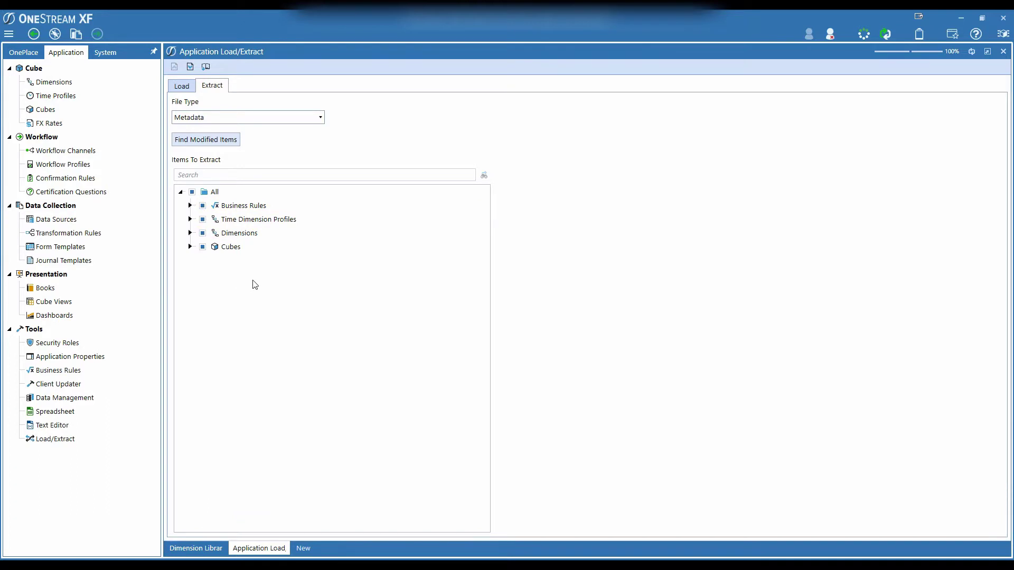
Step: Clear all extract items, tick only the ActualAccounts dimension and choose its members to extract
left_click(192, 192)
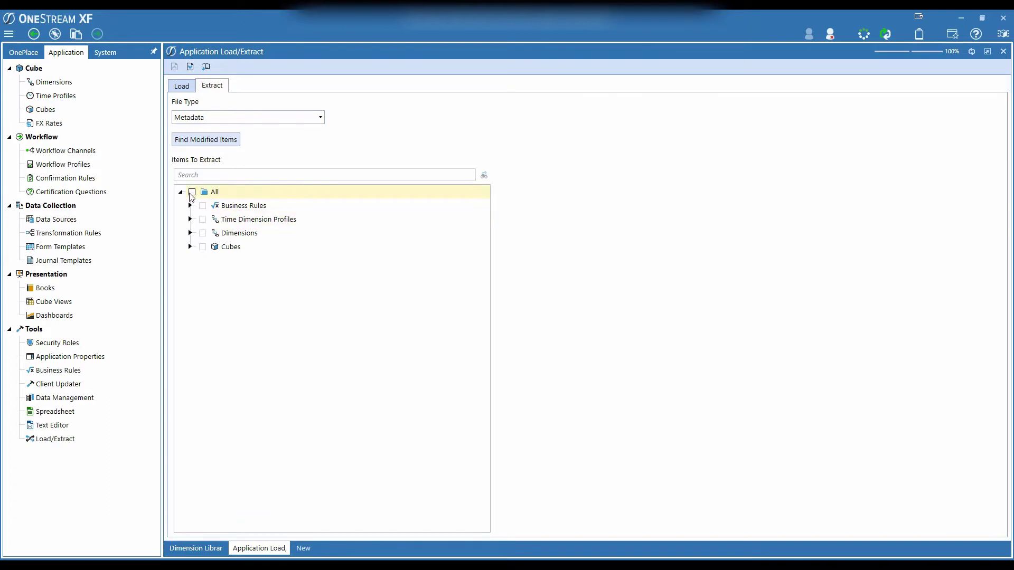
left_click(190, 234)
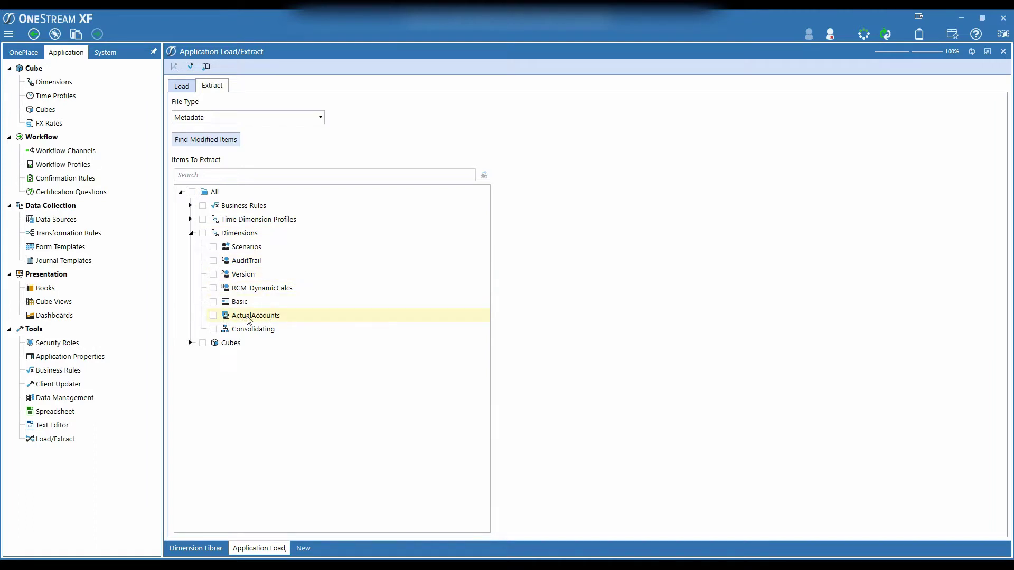
left_click(214, 315)
right_click(255, 317)
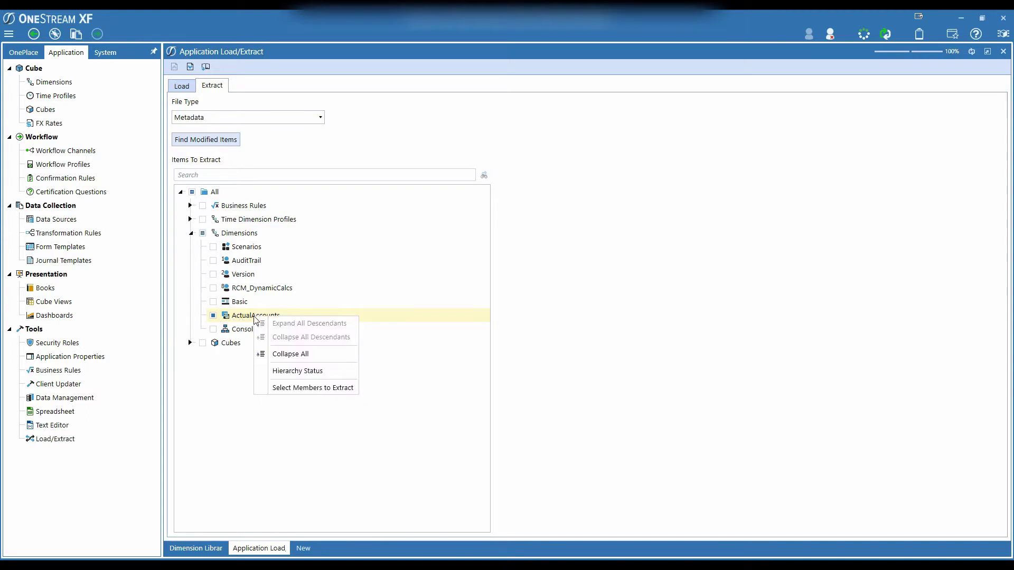
left_click(298, 388)
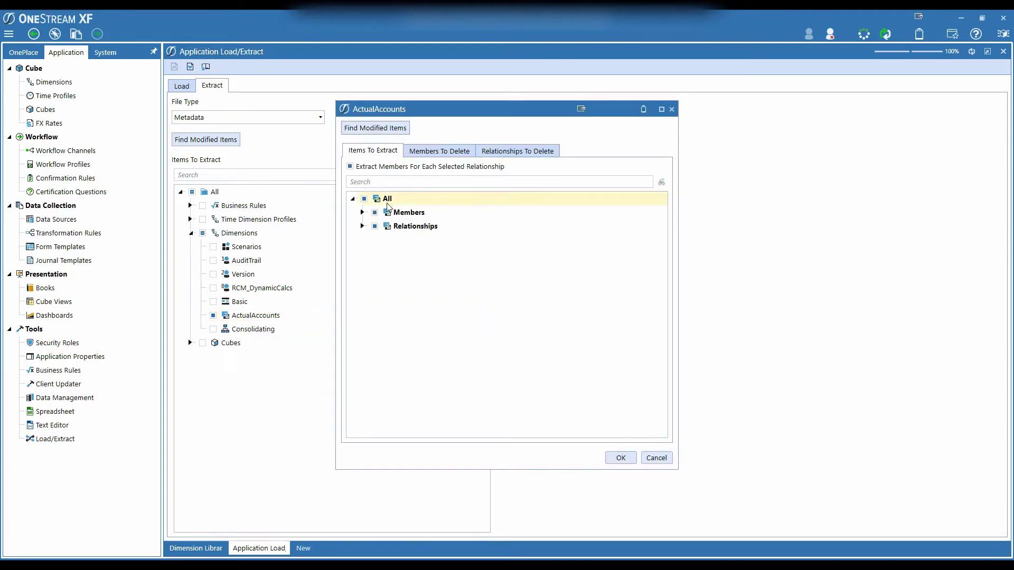
Step: Limit the ActualAccounts member extract to AccountsPayable only
left_click(363, 212)
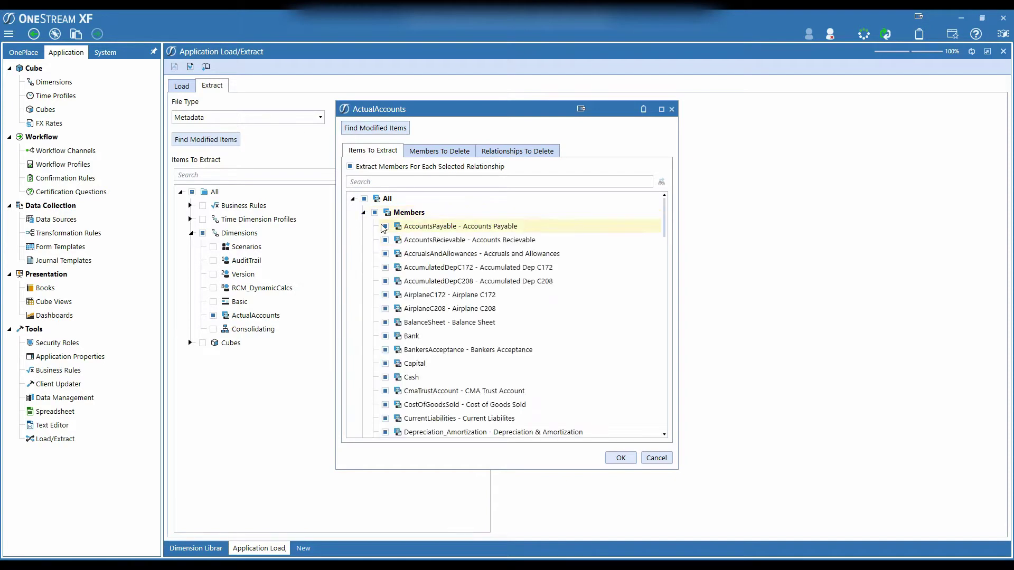
left_click(364, 199)
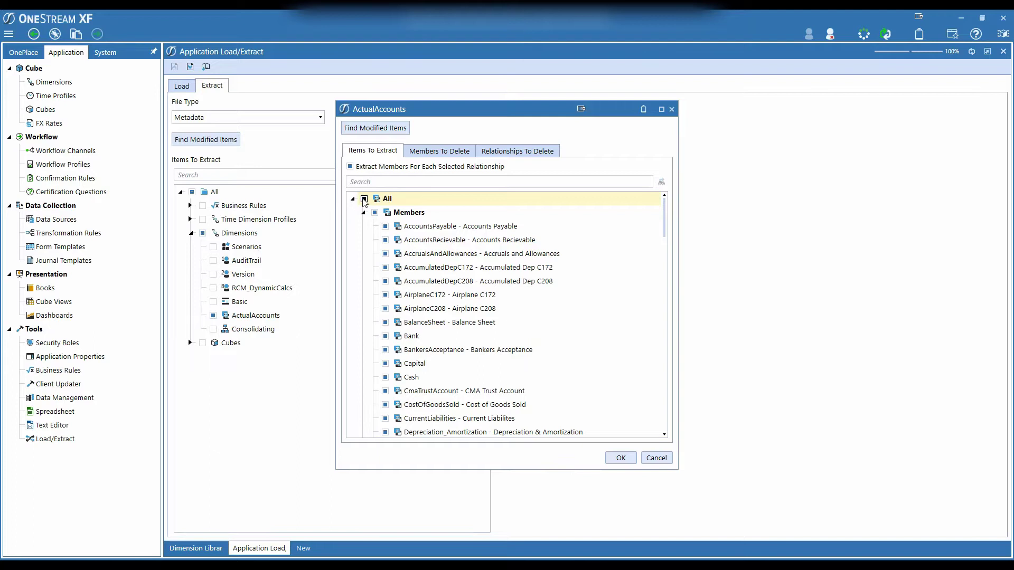
left_click(385, 226)
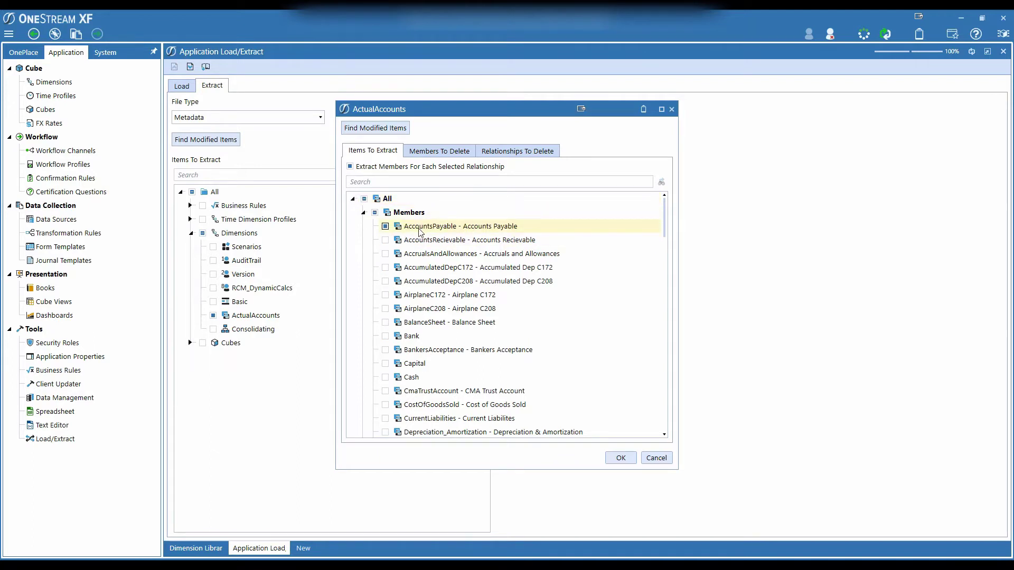
Step: Mark Members To Delete for inclusion in the XML, then return to Items To Extract
left_click(426, 156)
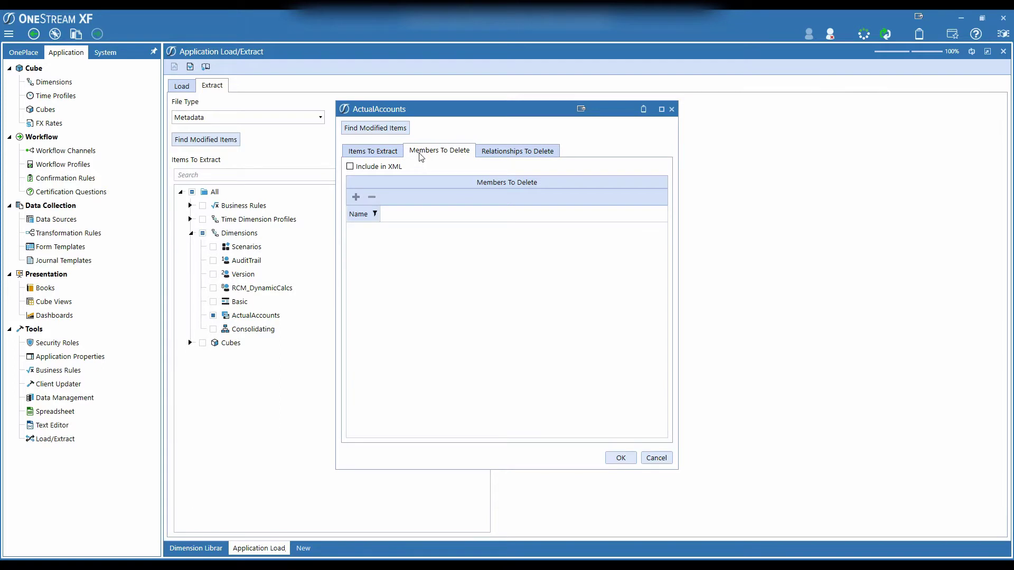
left_click(351, 167)
left_click(372, 151)
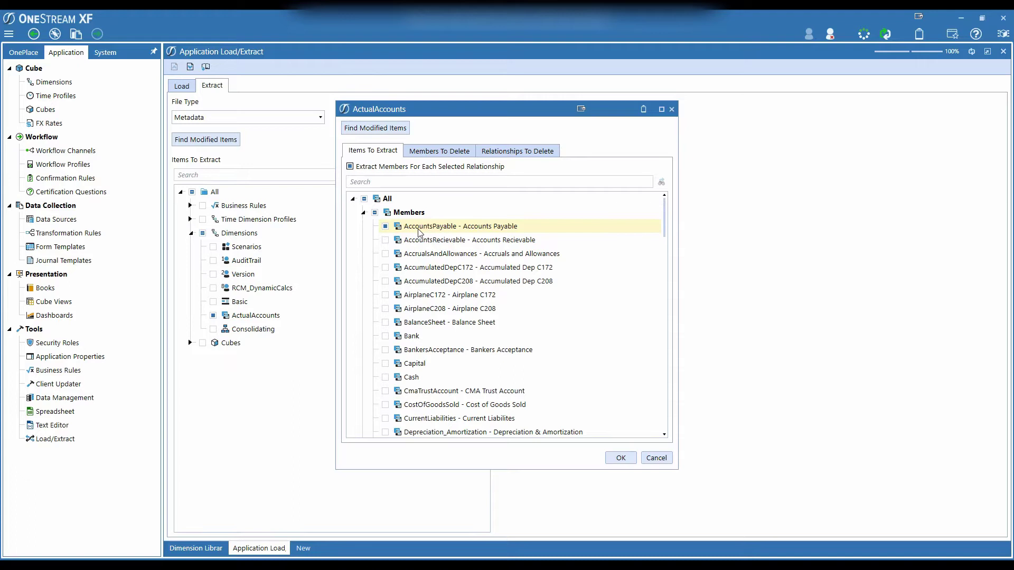
Step: Add AccountsPayable as a row in the ActualAccounts members-to-delete list and verify it
left_click(439, 151)
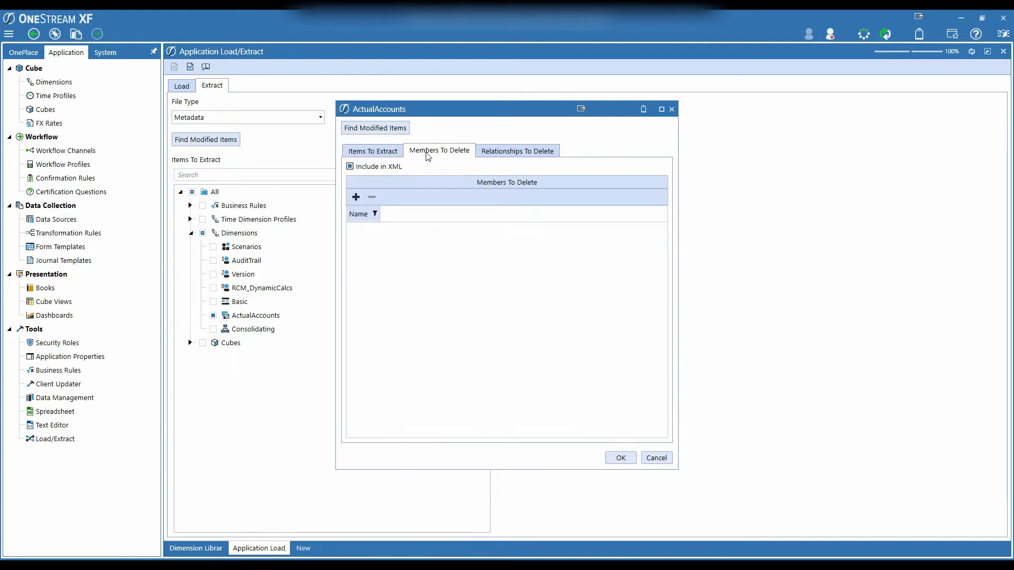
left_click(356, 197)
left_click(365, 230)
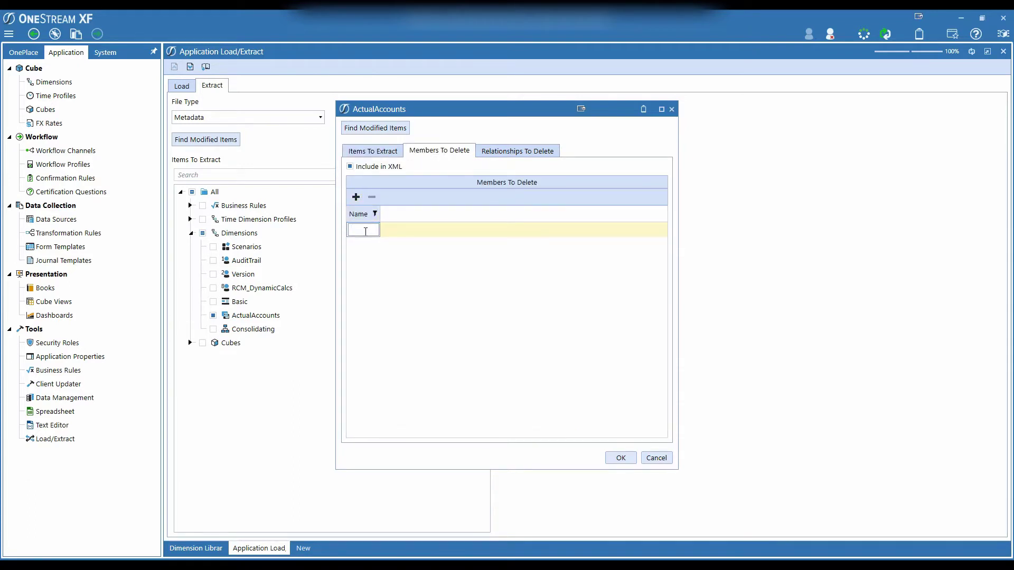
type("AccountsPayable")
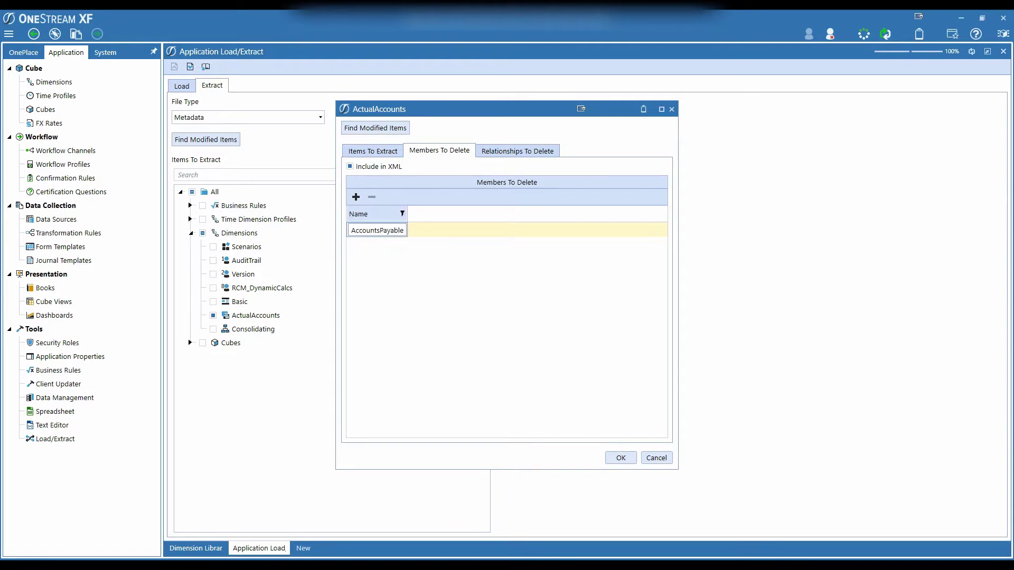
key("Return")
left_click(373, 150)
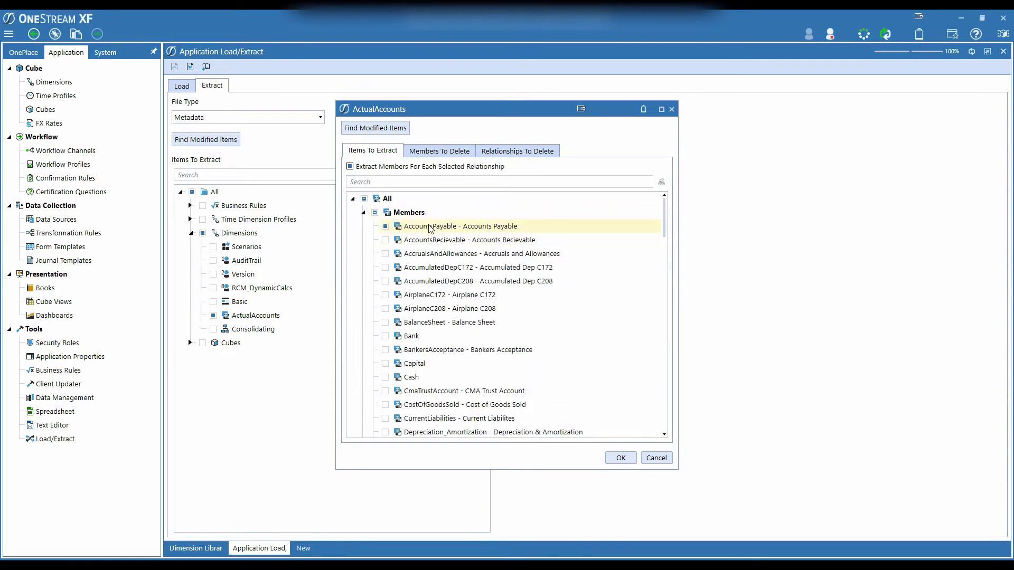
left_click(422, 151)
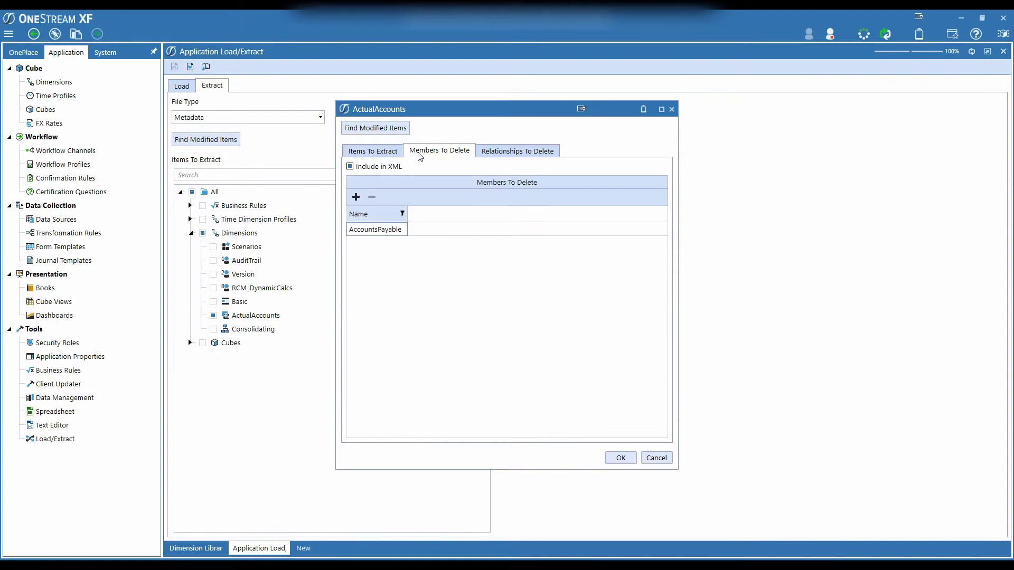
left_click(374, 152)
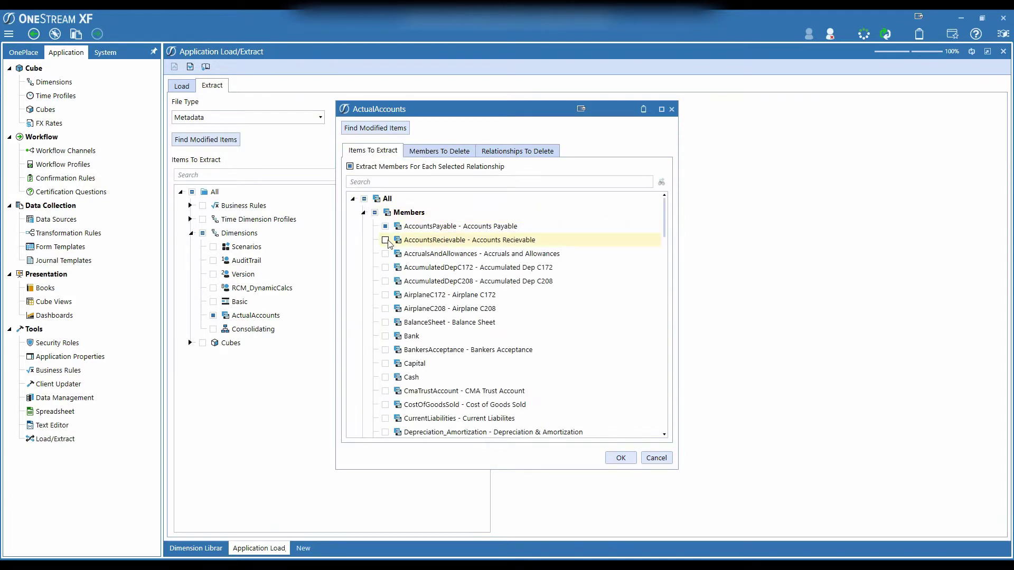
Step: Add AccountsRecievable as a second members-to-delete row, checking its name in the extract tree
left_click(439, 151)
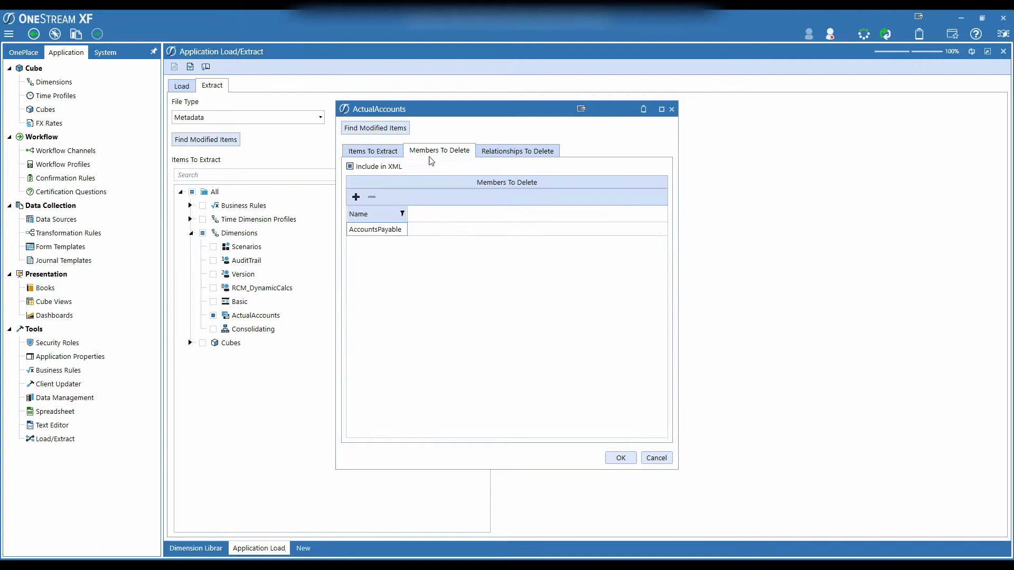
left_click(355, 197)
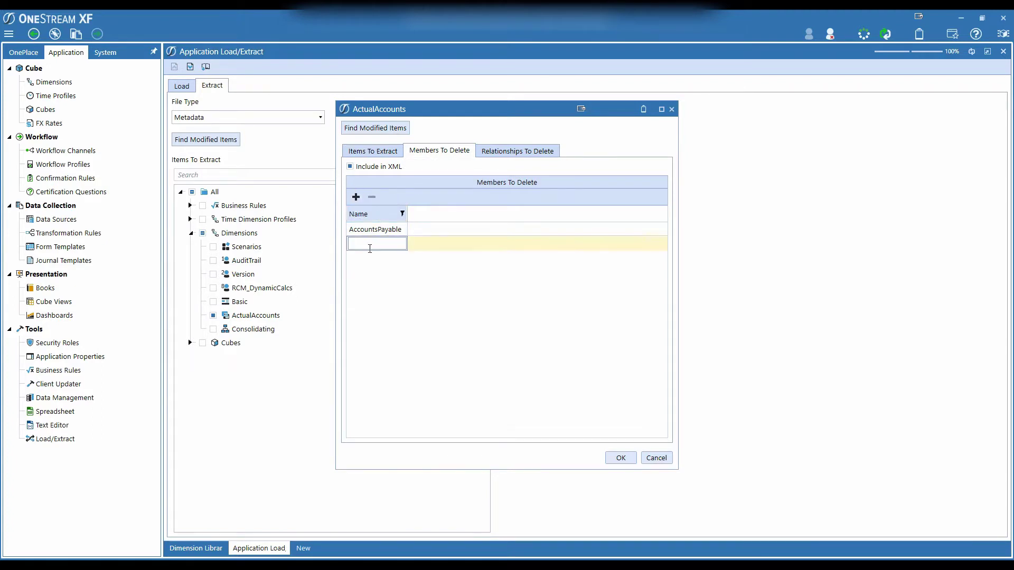
type("AccountsReciev")
type("able")
left_click(372, 151)
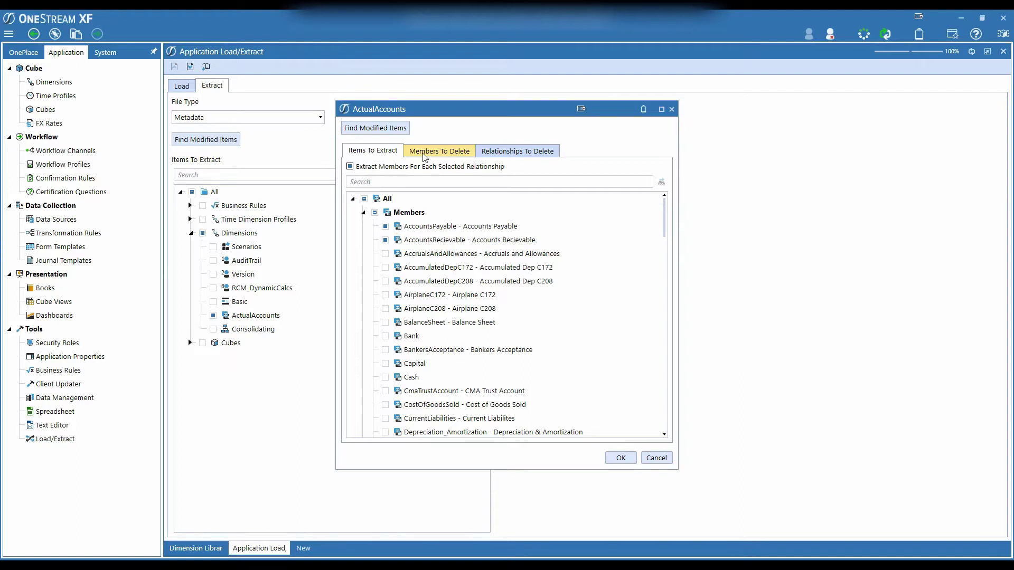
left_click(439, 152)
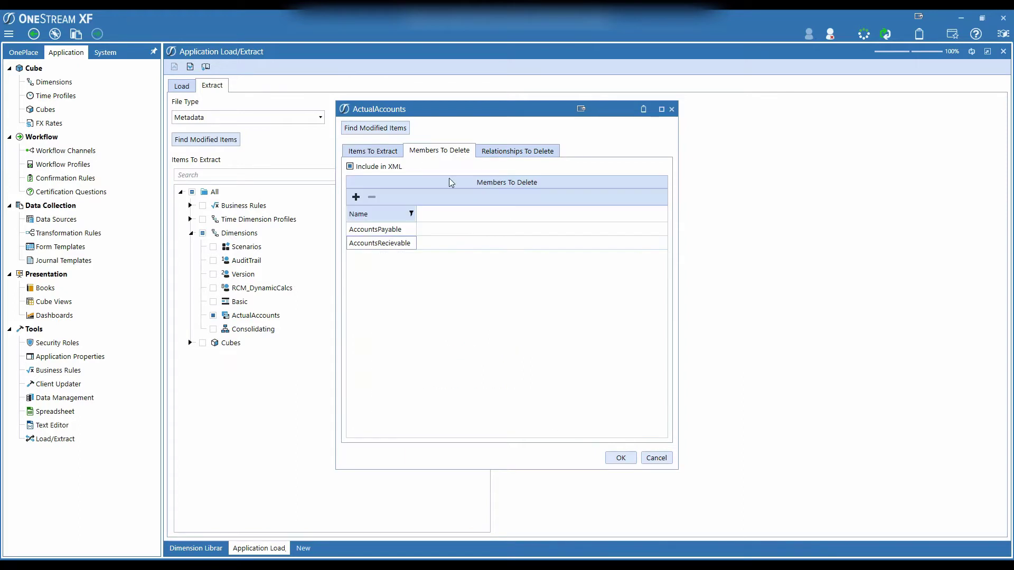
left_click(517, 151)
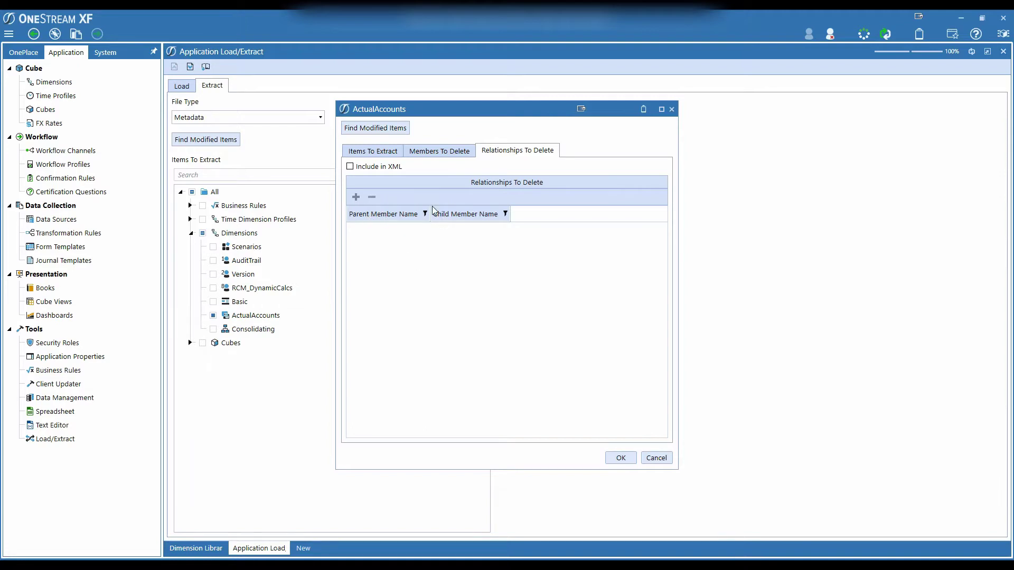
left_click(426, 155)
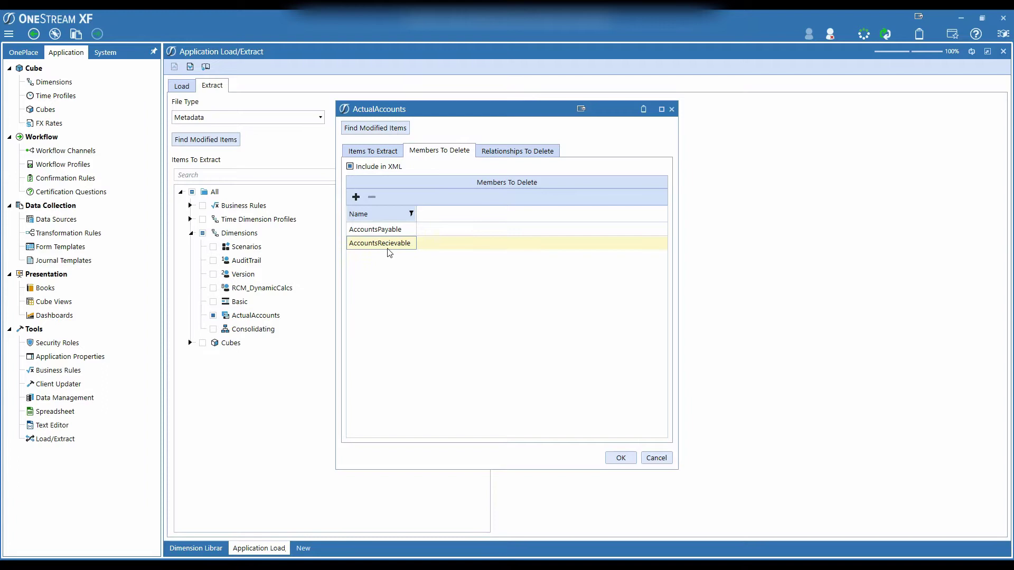
left_click(373, 151)
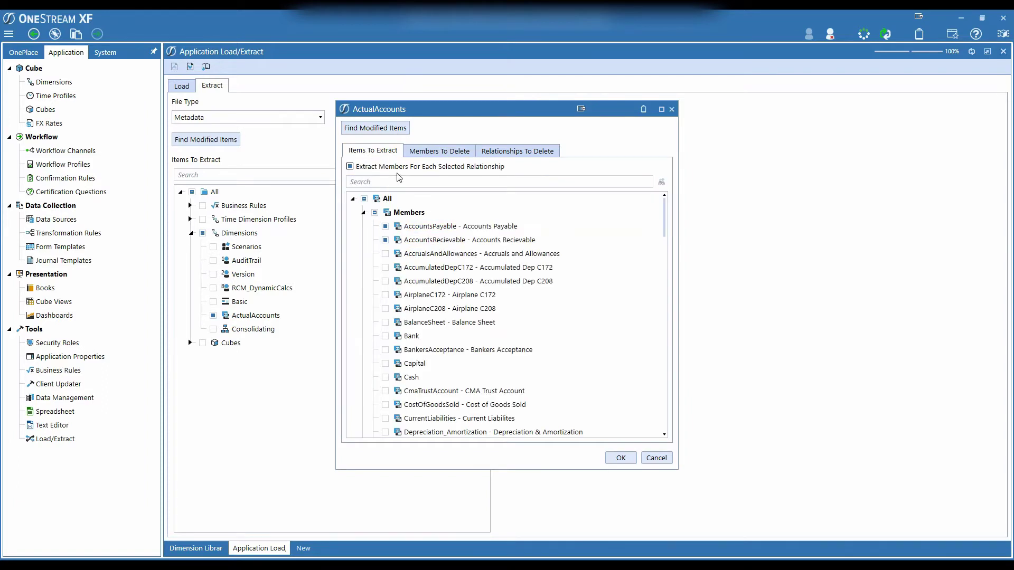
Step: Confirm the ActualAccounts extract settings and start the metadata extract
left_click(439, 151)
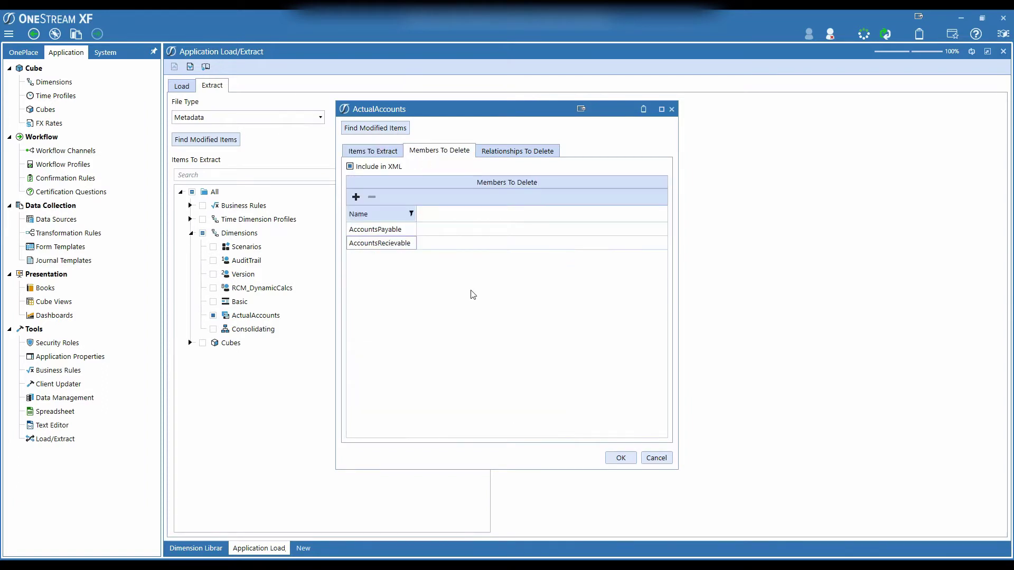
left_click(622, 458)
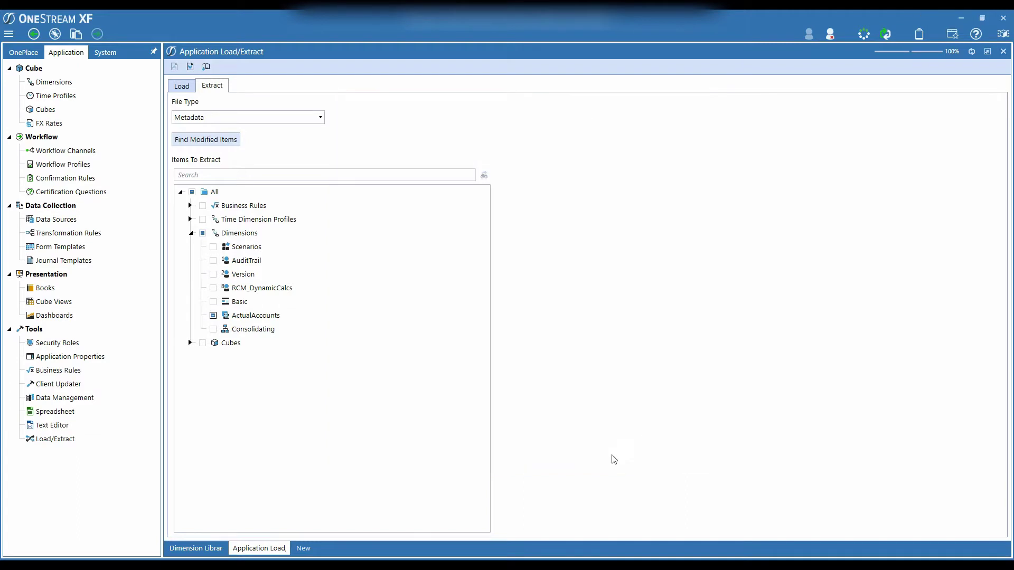
left_click(191, 69)
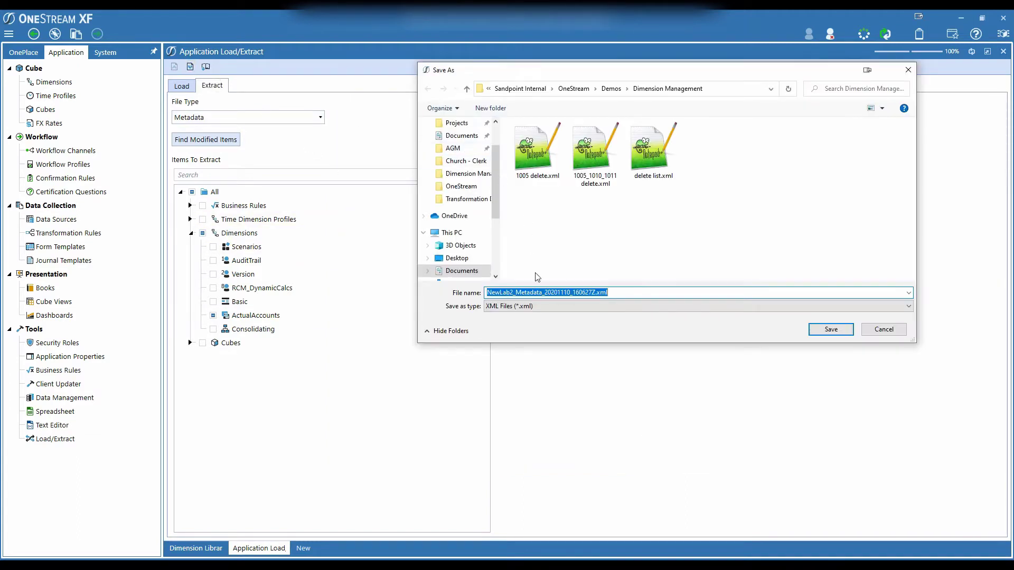
Step: Save the extract as NewLab2_test_delete.xml in the Dimension Management folder
left_click(558, 292)
left_click_drag(595, 293, 492, 293)
type("ewLabv")
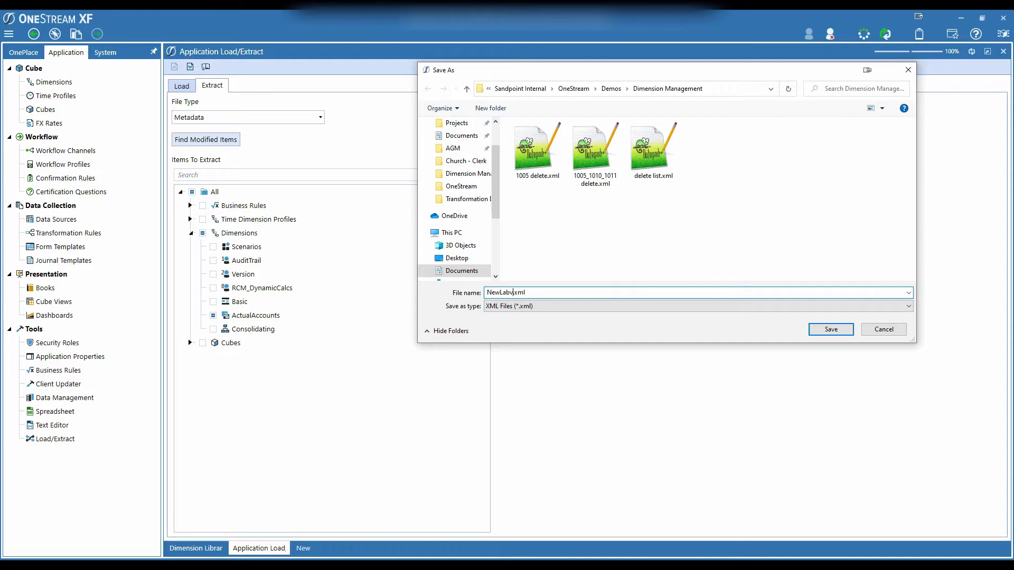
key("BackSpace")
type("2_")
type("test_dele")
type("te")
left_click(830, 329)
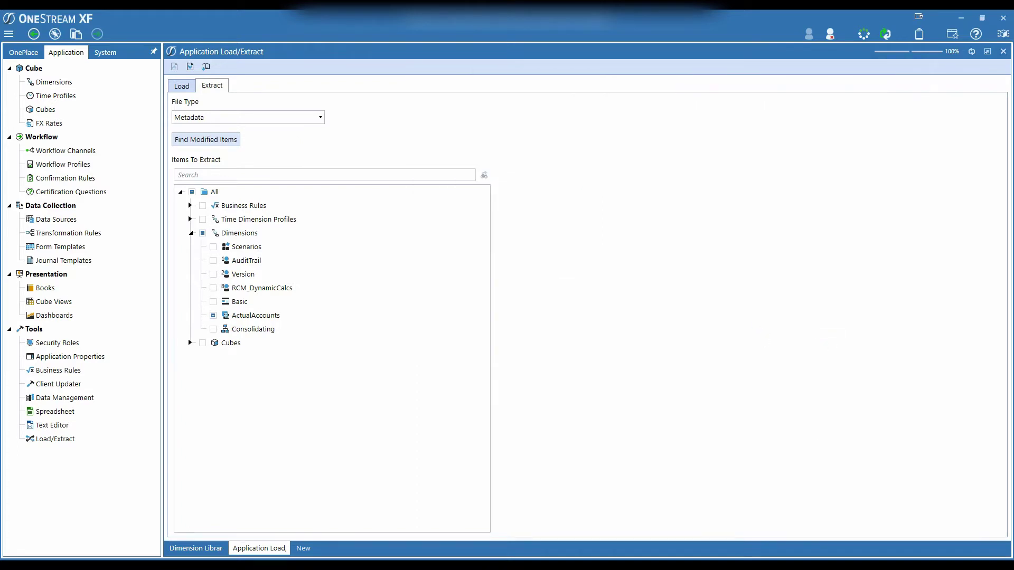
Step: Open NewLab2_test_delete.xml from the Dimension Management folder in Notepad++
key("alt+Tab")
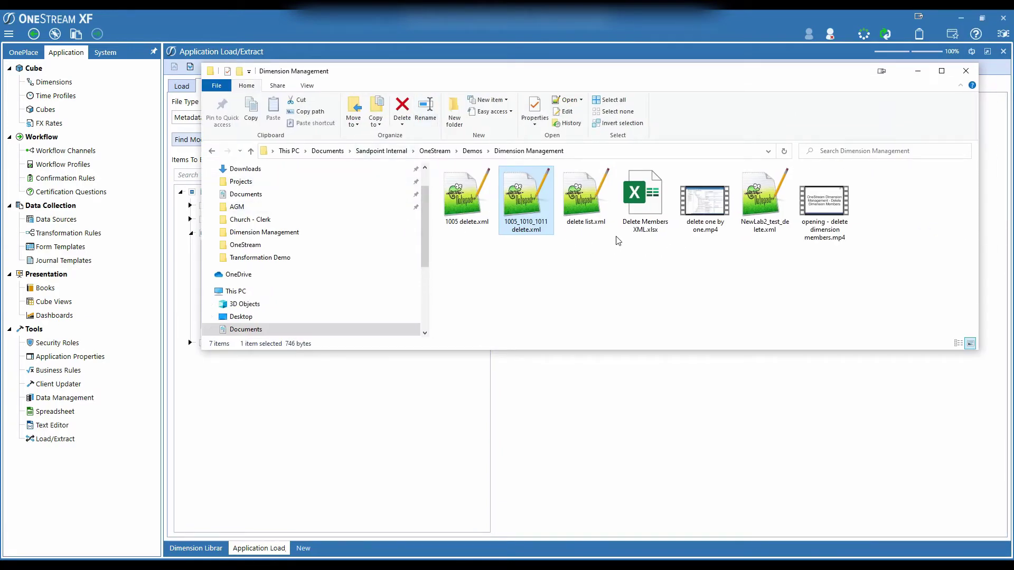
double_click(759, 202)
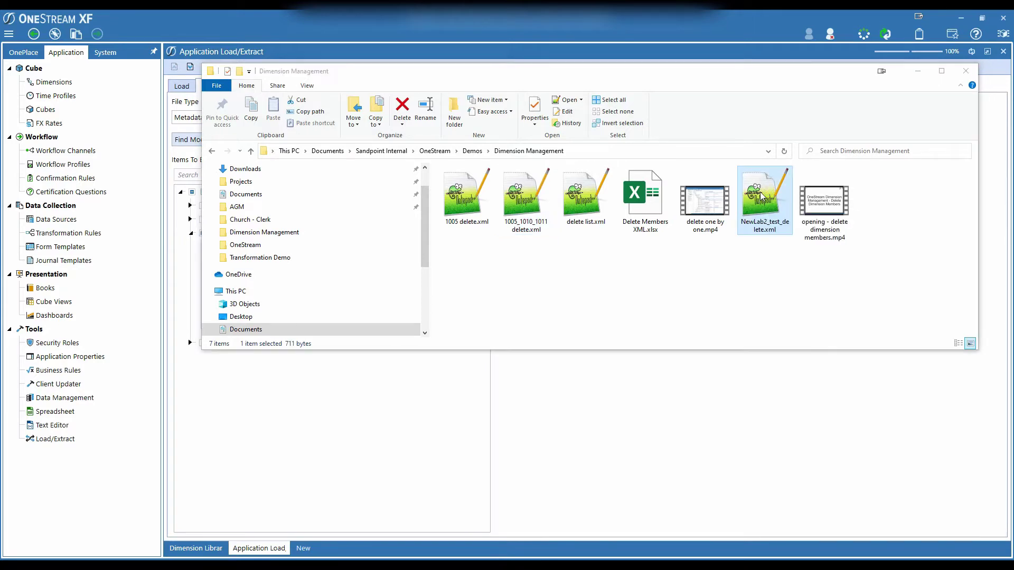
left_click_drag(792, 127, 420, 71)
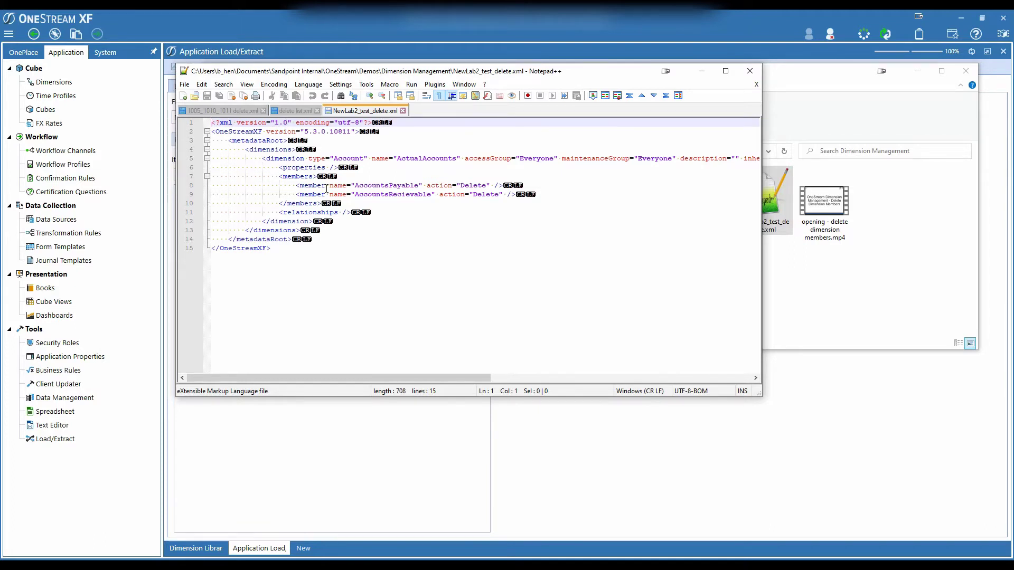
Step: Highlight the AccountsPayable and AccountsRecievable Delete lines, then leave Notepad++
left_click_drag(296, 186, 532, 192)
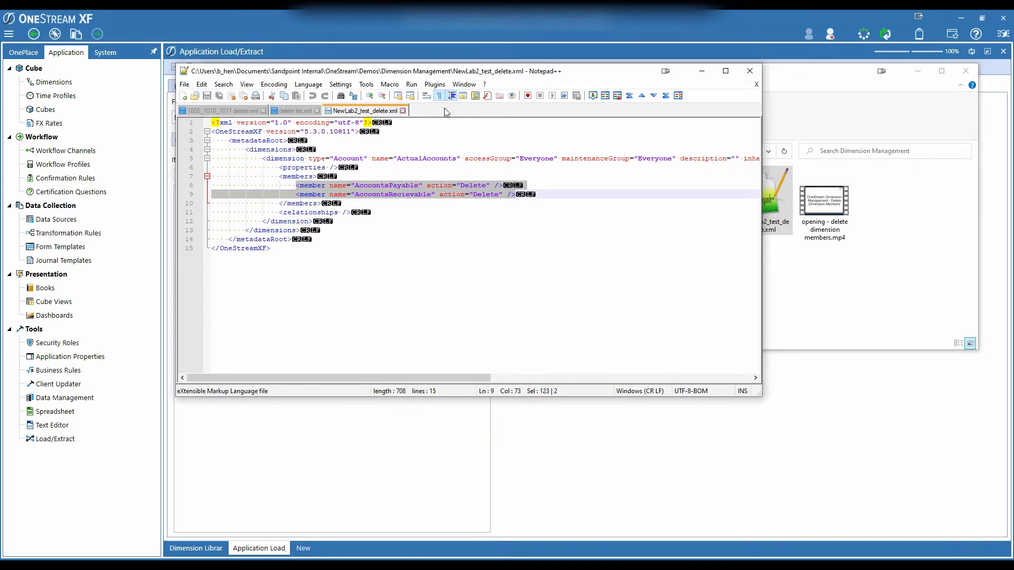
key("alt+Tab")
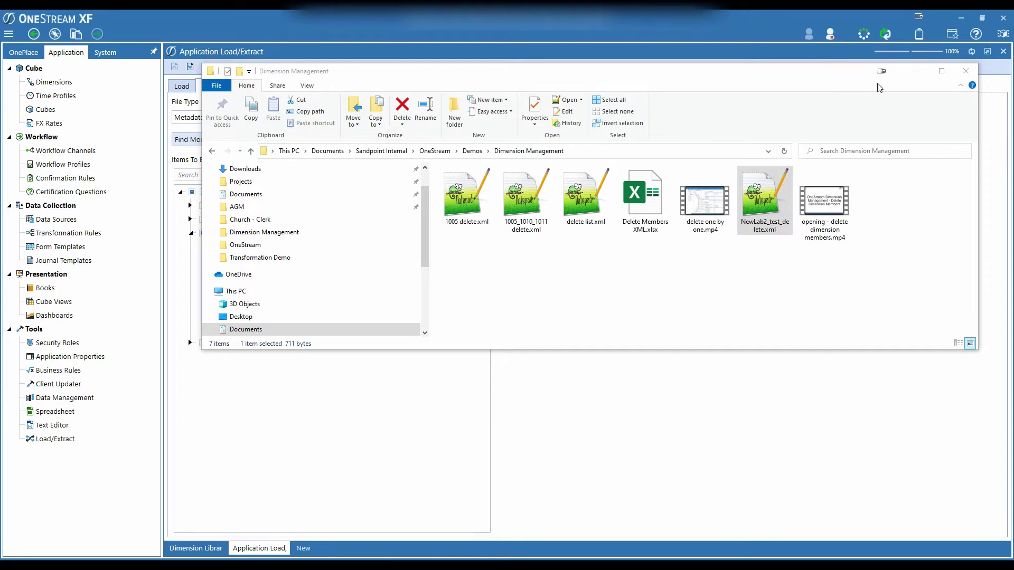
Step: On the Load tab, browse by most recent date and choose NewLab2_test_delete.xml
left_click(966, 72)
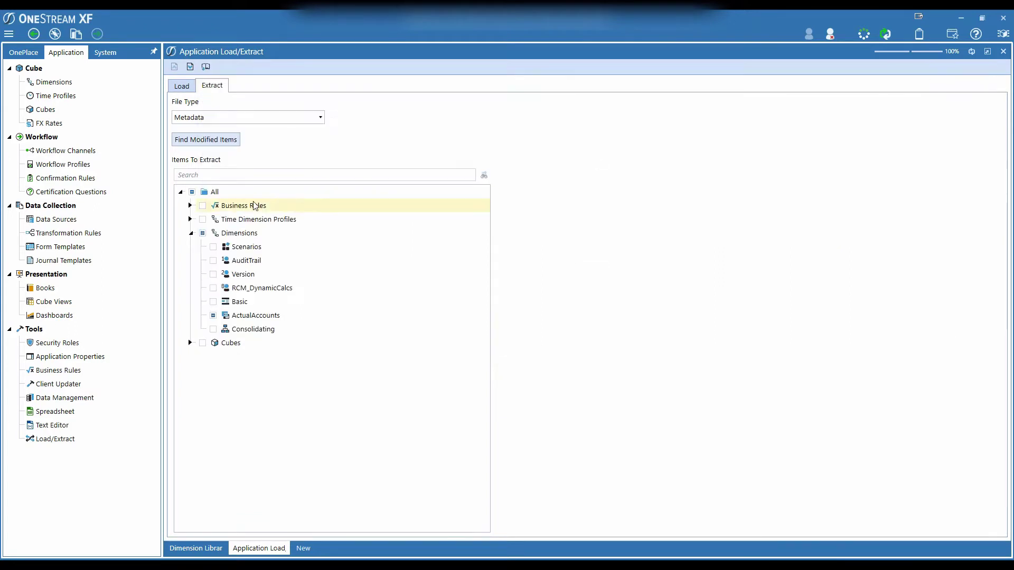
left_click(181, 86)
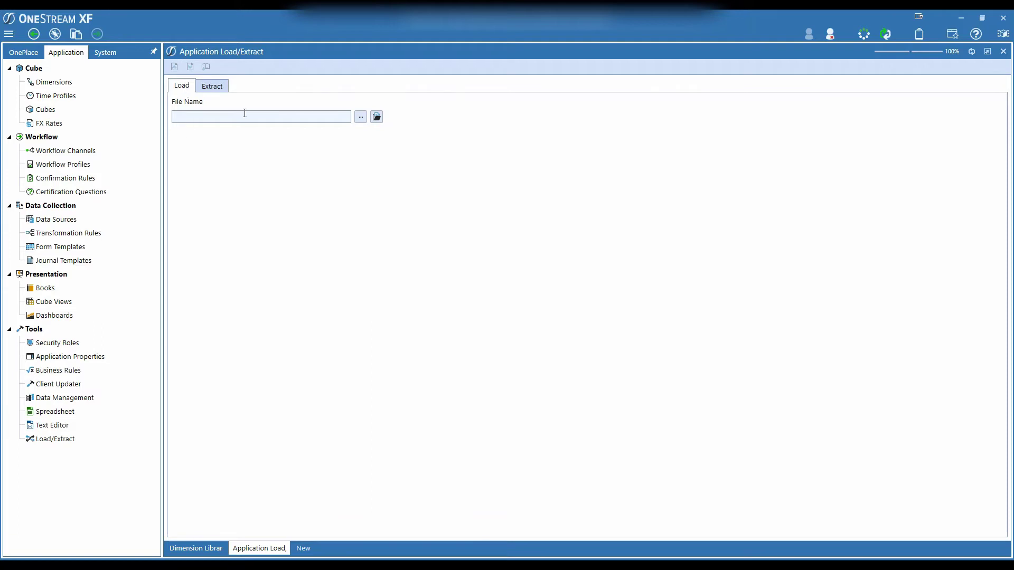
left_click(360, 117)
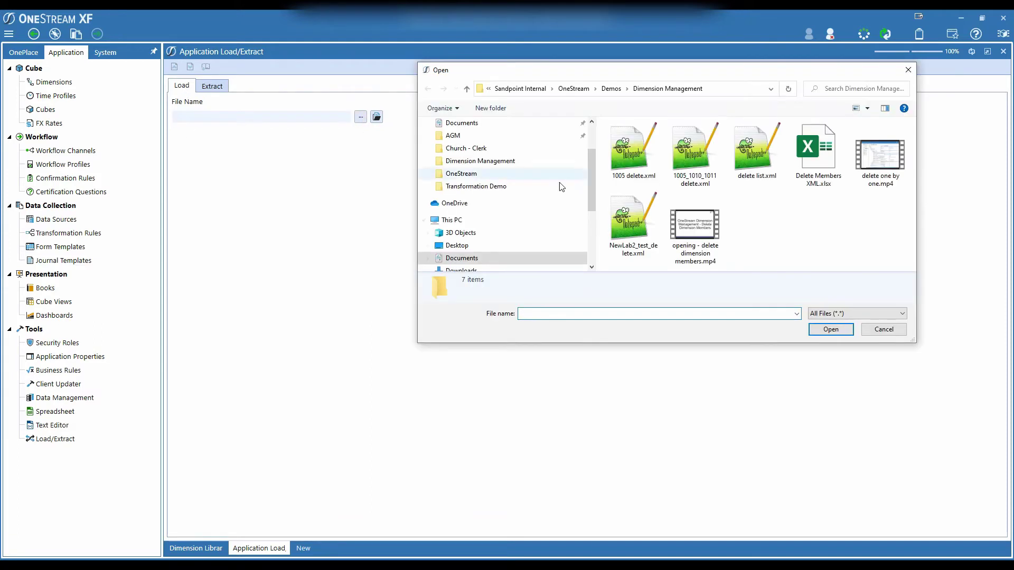
left_click(856, 107)
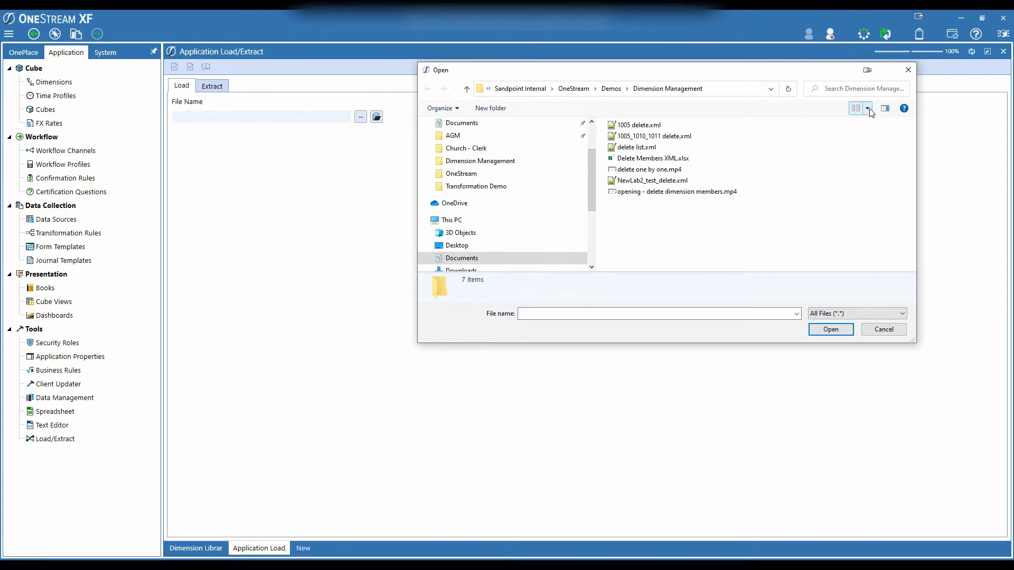
left_click(869, 109)
left_click(903, 123)
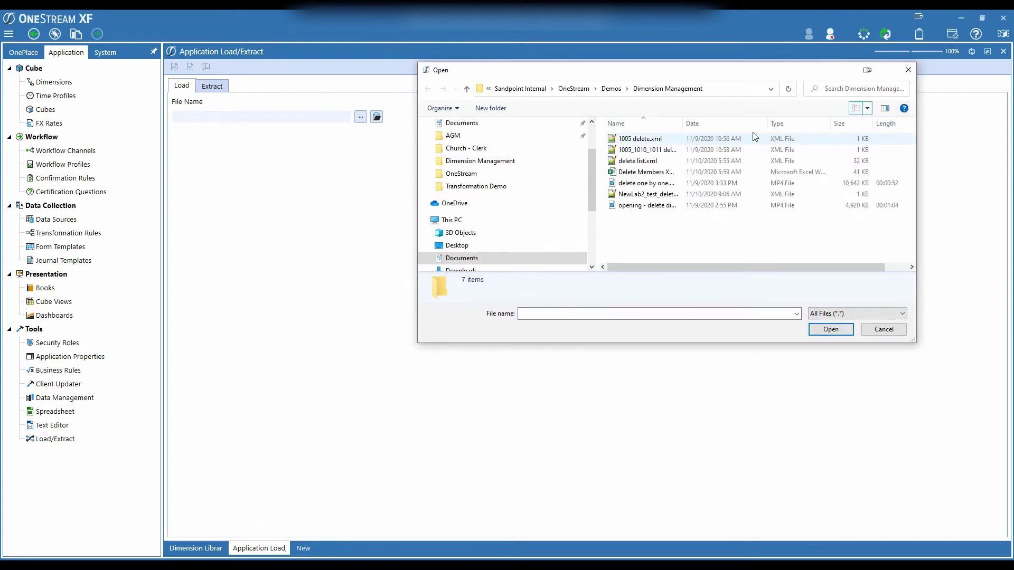
left_click(726, 124)
left_click(647, 138)
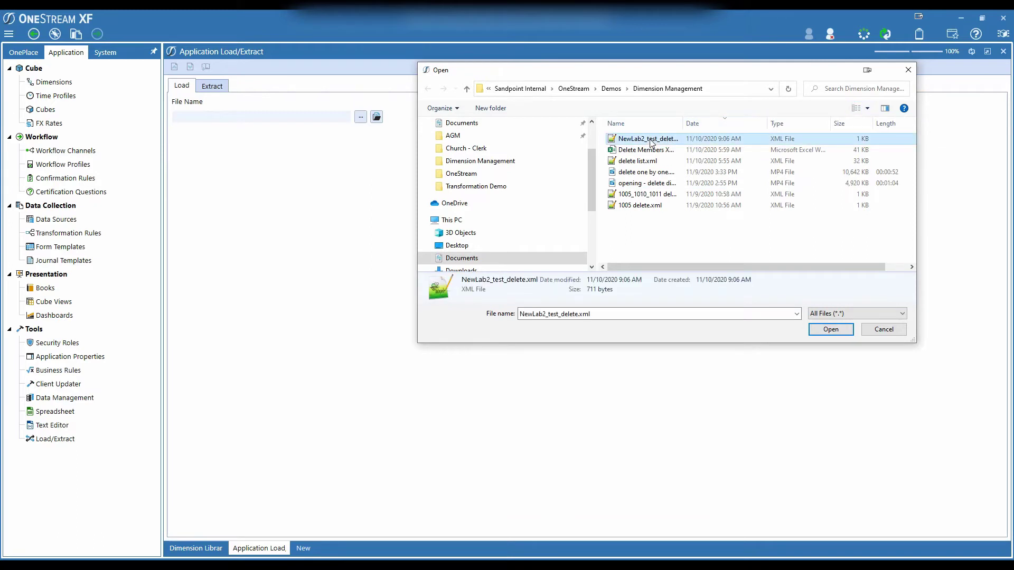
left_click(830, 330)
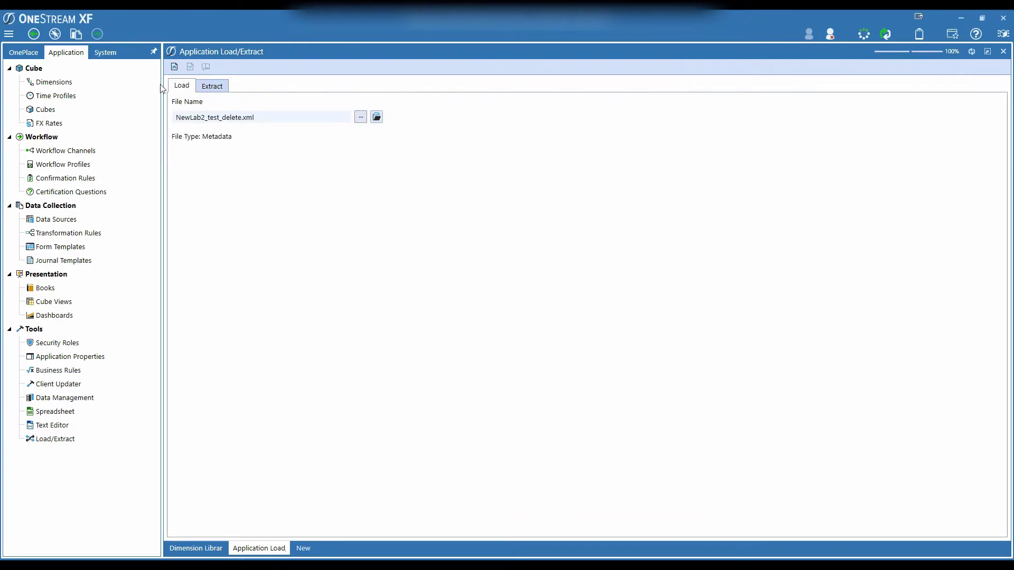
Step: Load the delete file into the application and return to the Dimension Library
left_click(173, 67)
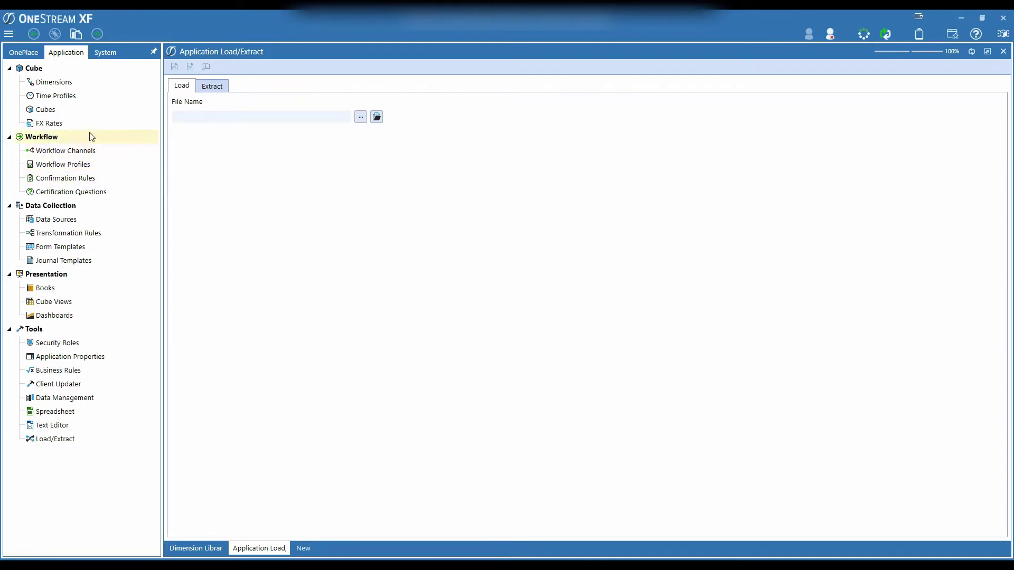
left_click(54, 81)
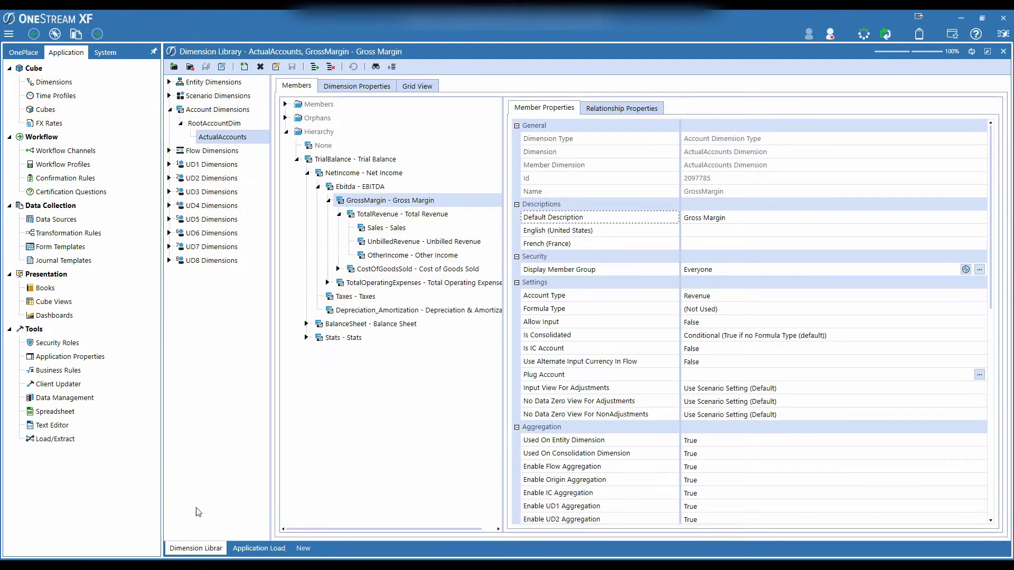
Step: Refresh the Dimension Library page and expand BalanceSheet and TotalAssets in the ActualAccounts tree
right_click(203, 547)
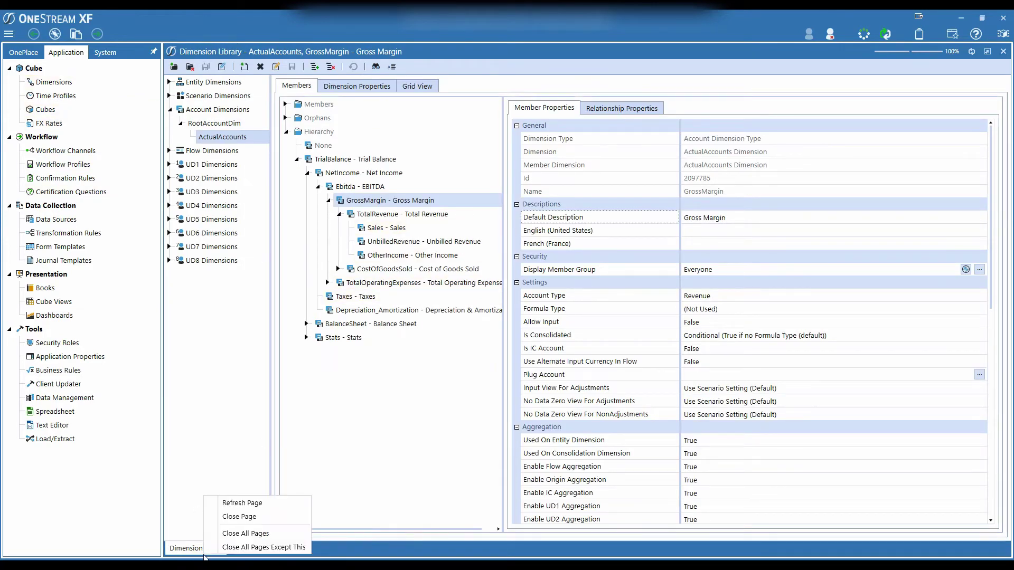
left_click(243, 505)
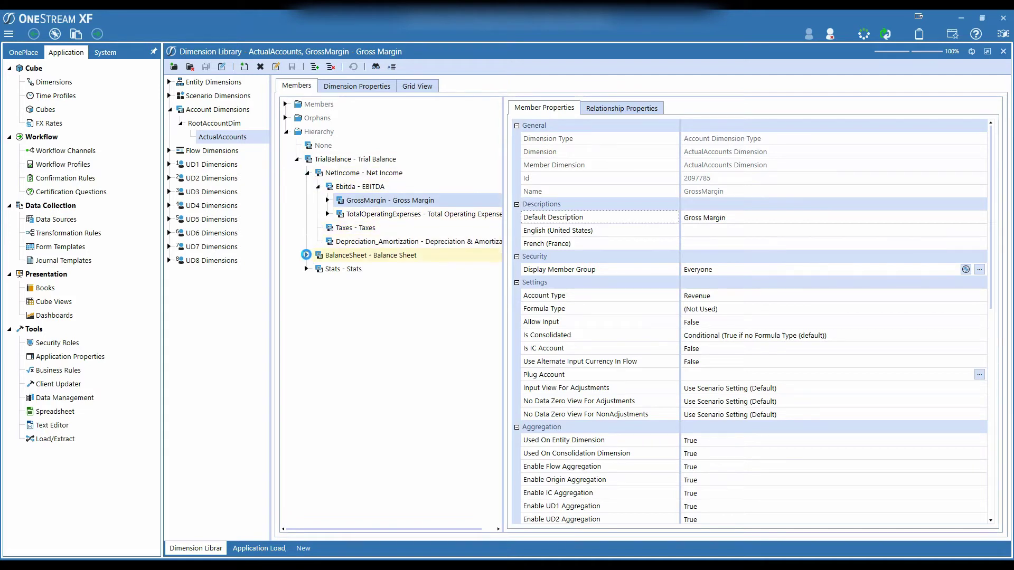
left_click(306, 255)
left_click(318, 269)
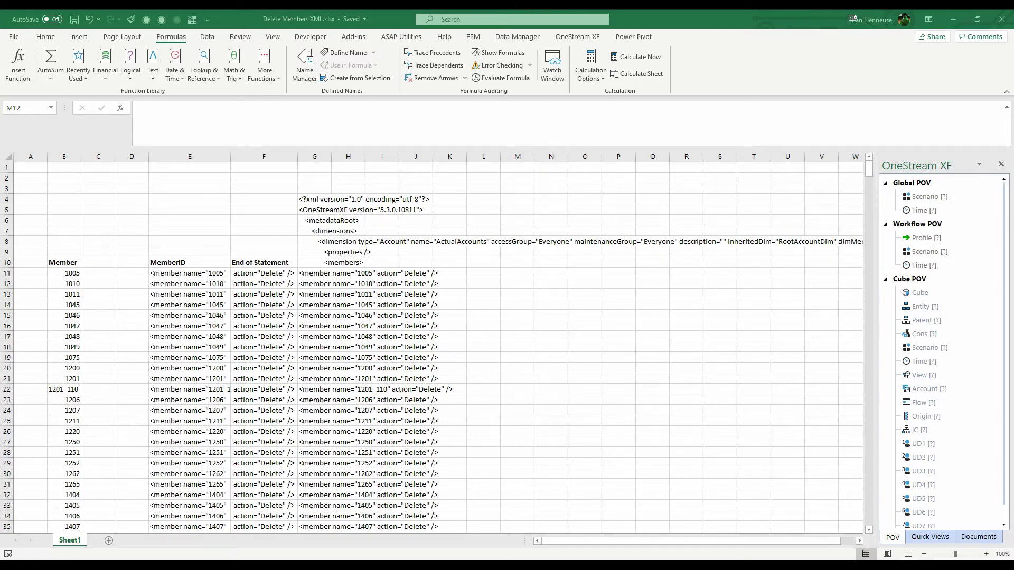
key("alt+Tab")
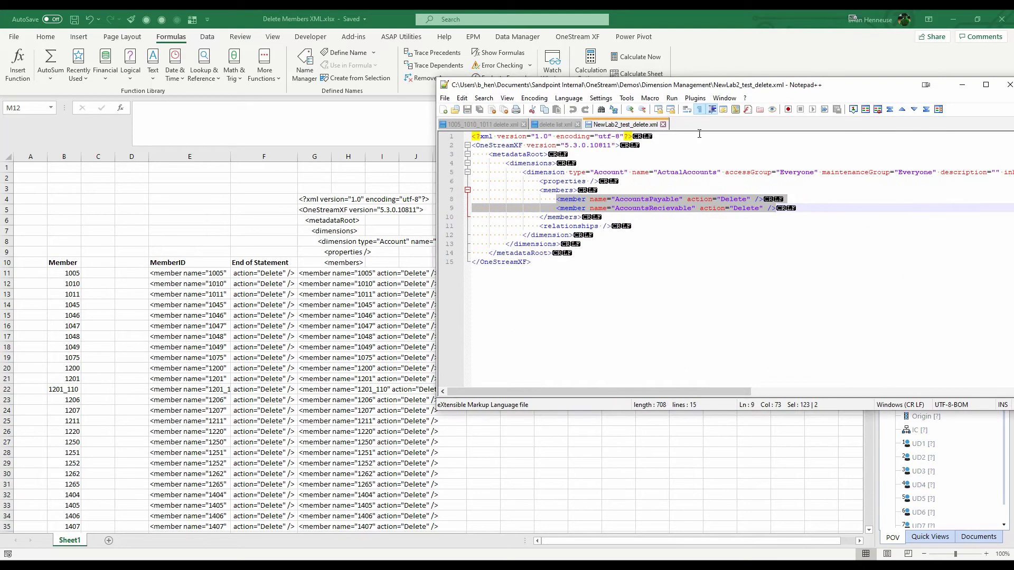
left_click(608, 156)
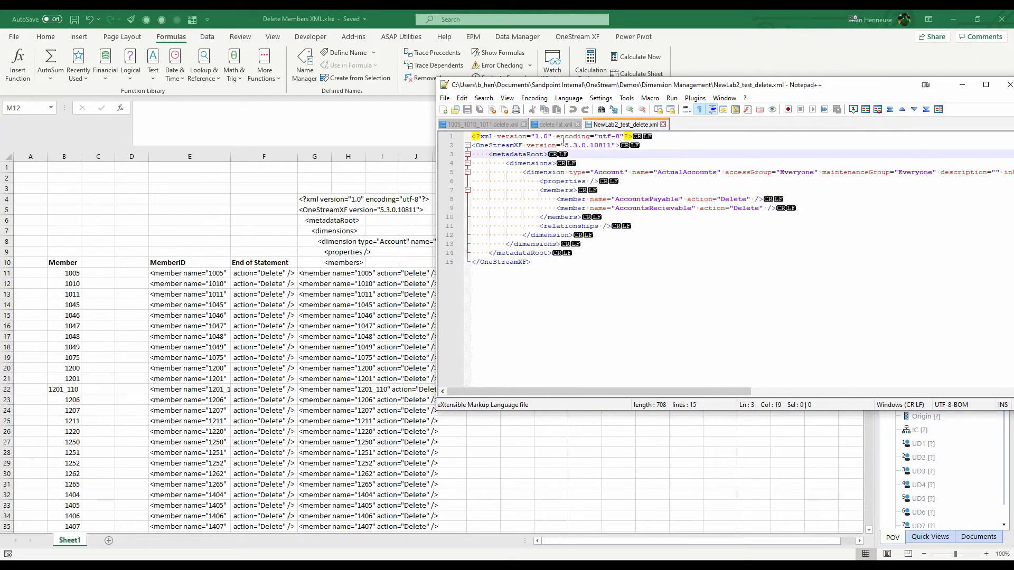
mouse_move(472, 135)
left_mouse_down()
mouse_move(578, 172)
mouse_move(584, 200)
left_mouse_up()
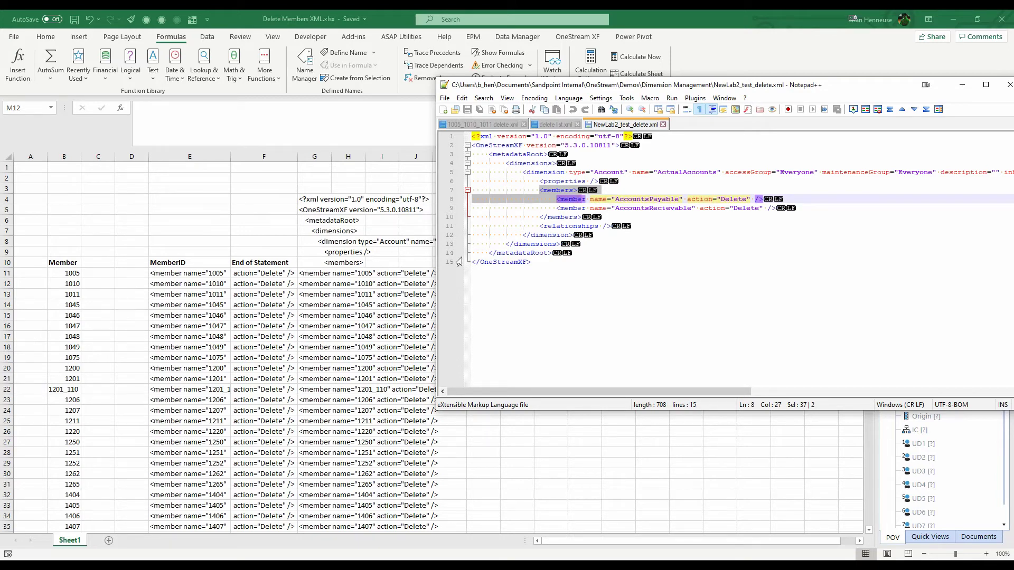
left_click_drag(857, 88, 795, 89)
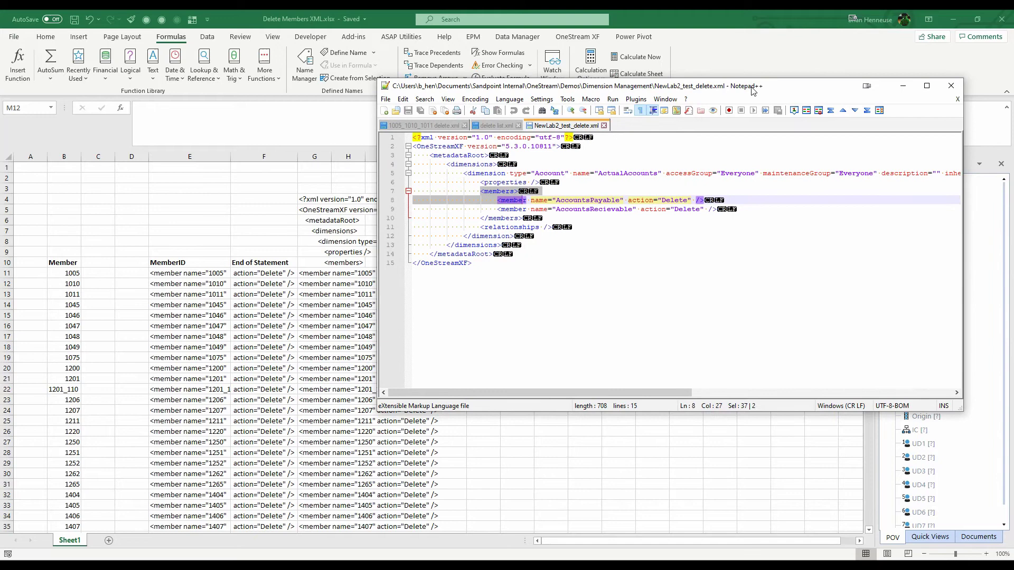
left_click(904, 85)
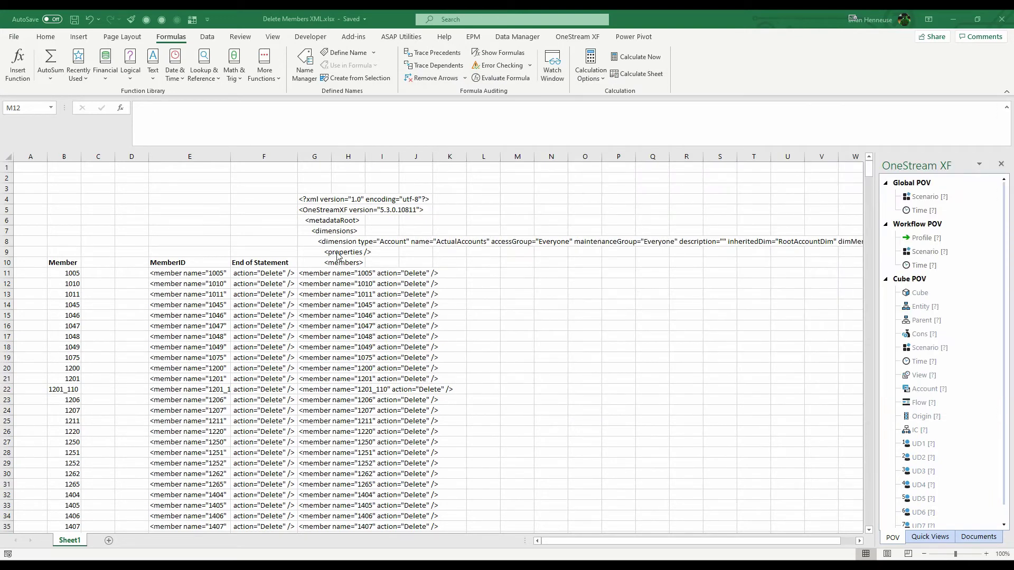
left_click_drag(314, 198, 322, 259)
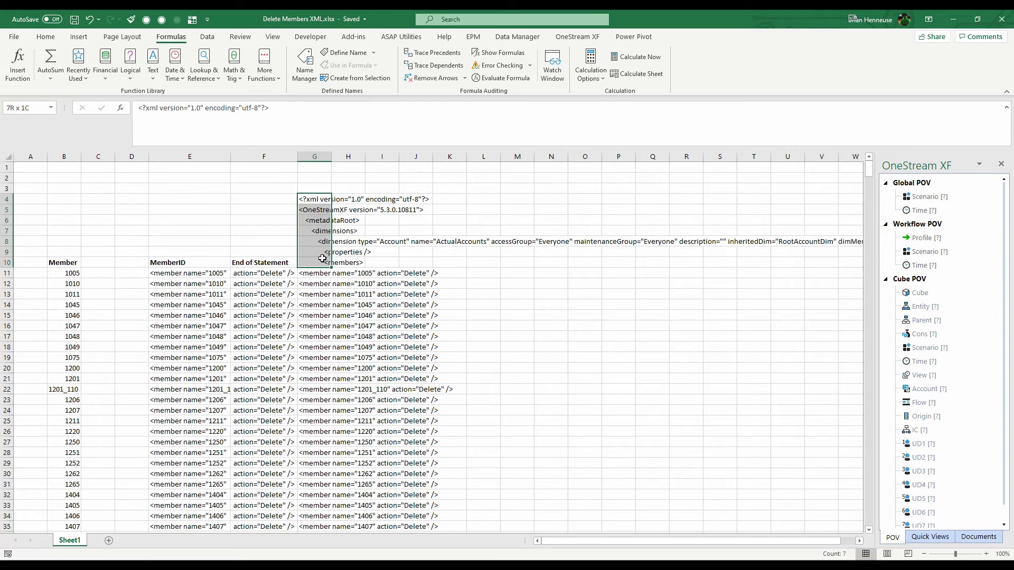
left_click_drag(323, 258, 322, 258)
key("alt+Tab")
left_click_drag(713, 115, 444, 114)
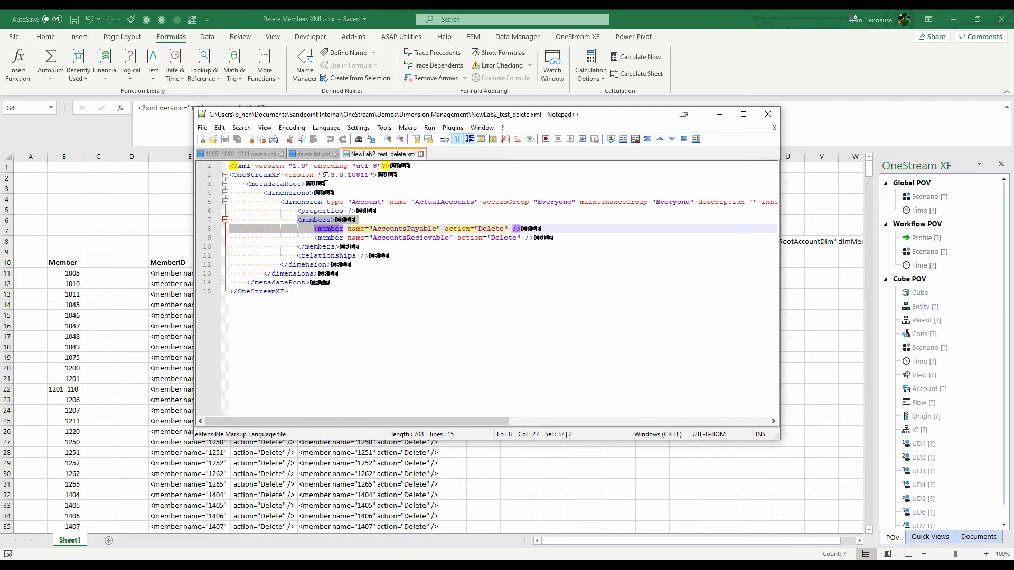
left_click_drag(322, 174, 375, 174)
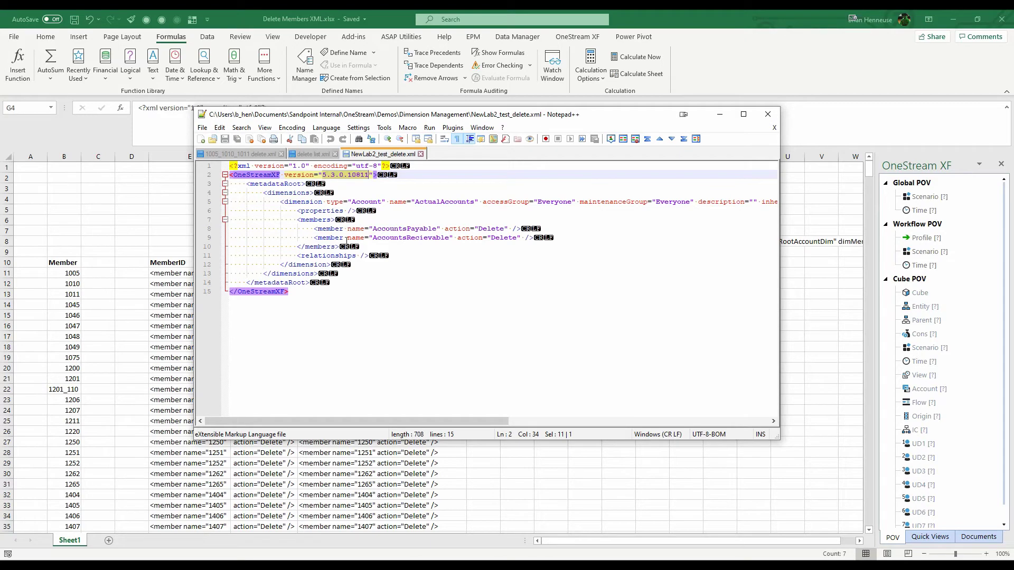
left_click_drag(600, 120, 1011, 119)
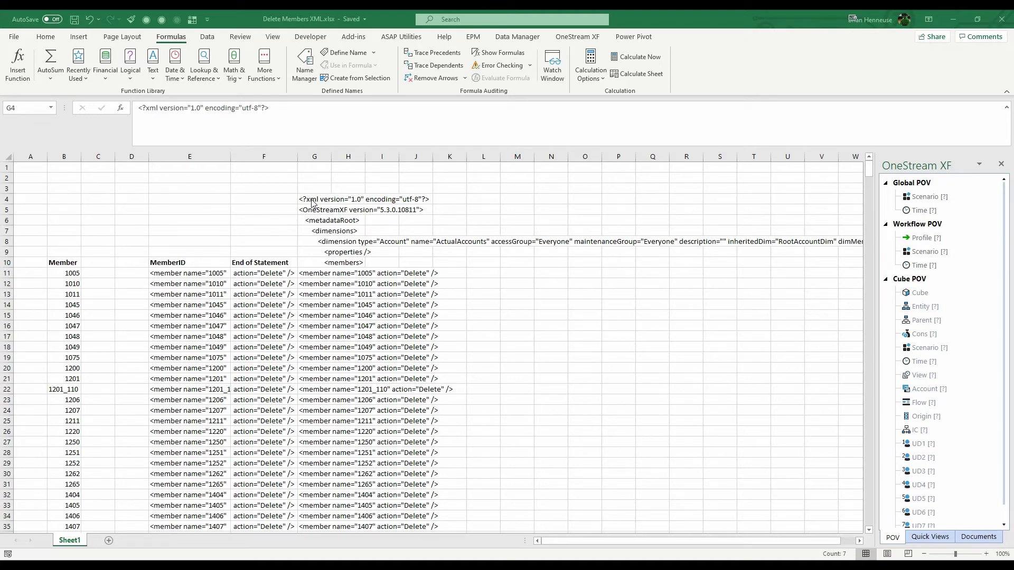
key("shift+Down")
key("shift+Down")
key("shift+Down")
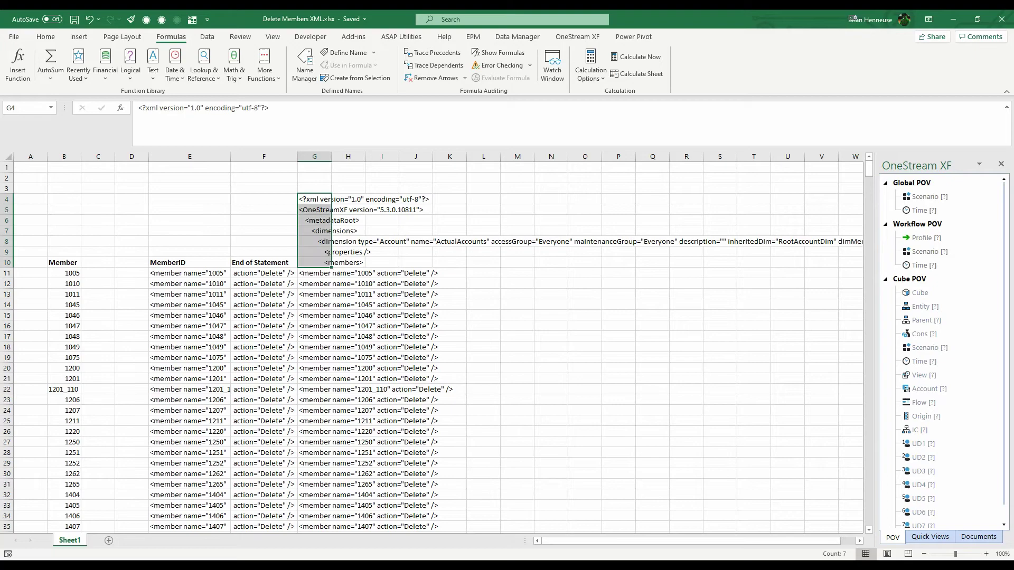
key("alt+Tab")
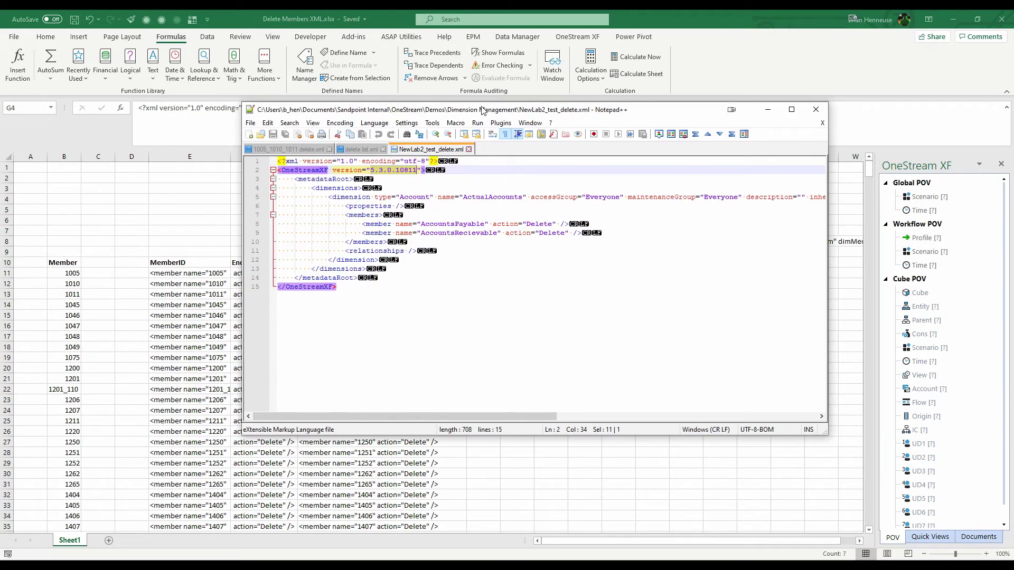
key("alt+Tab")
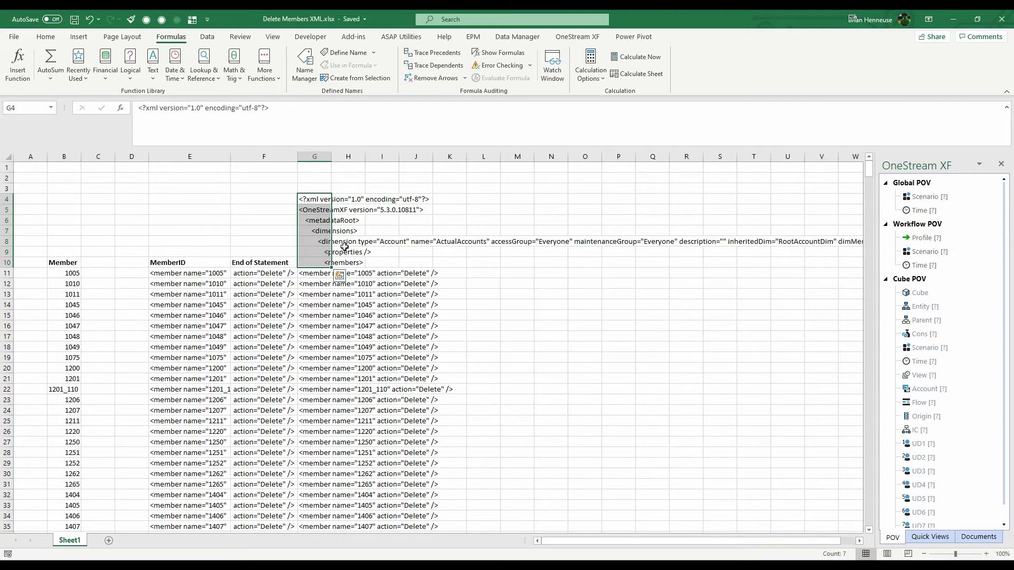
left_click_drag(316, 204, 315, 258)
left_click_drag(867, 170, 868, 519)
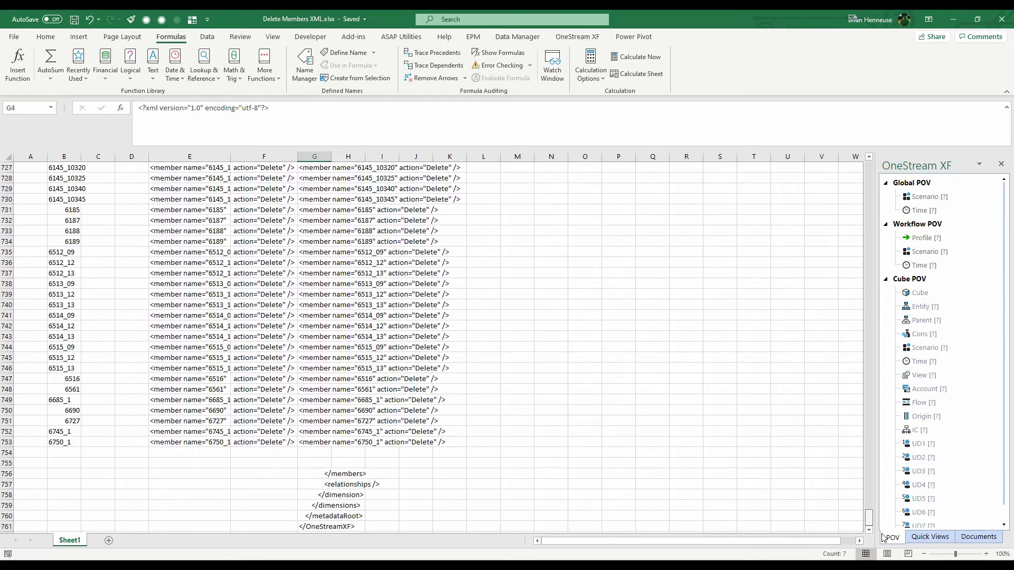
left_click_drag(314, 475, 325, 527)
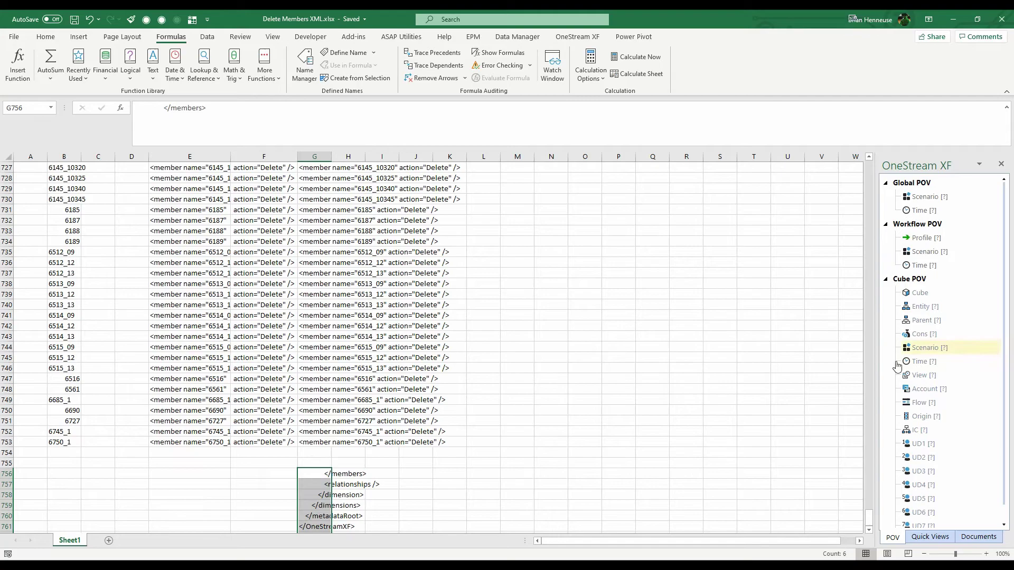
left_click_drag(869, 519, 870, 167)
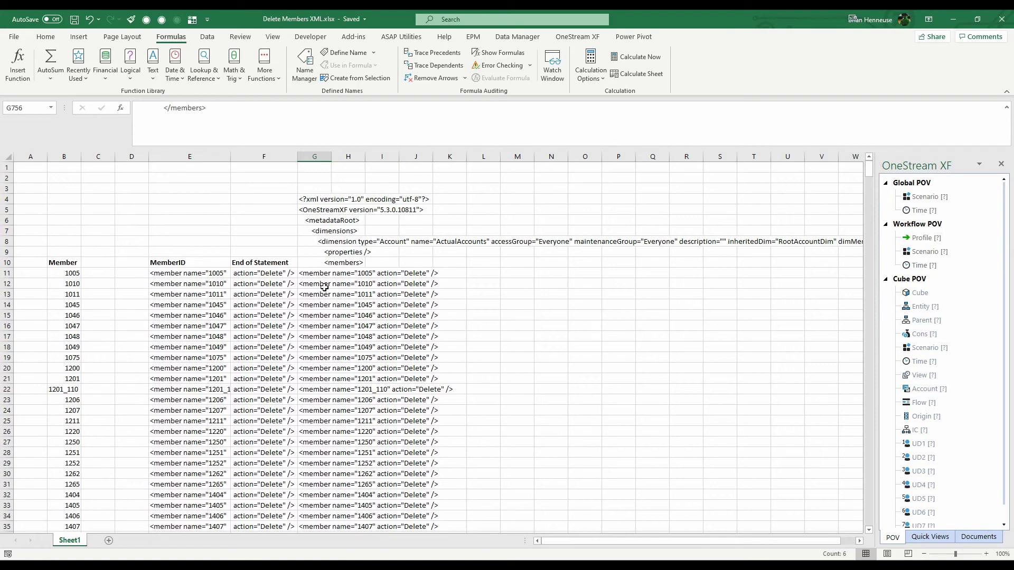
Step: Review row 11's member number 1005, MemberID formula, end-of-statement text and member-line formula
left_click(327, 275)
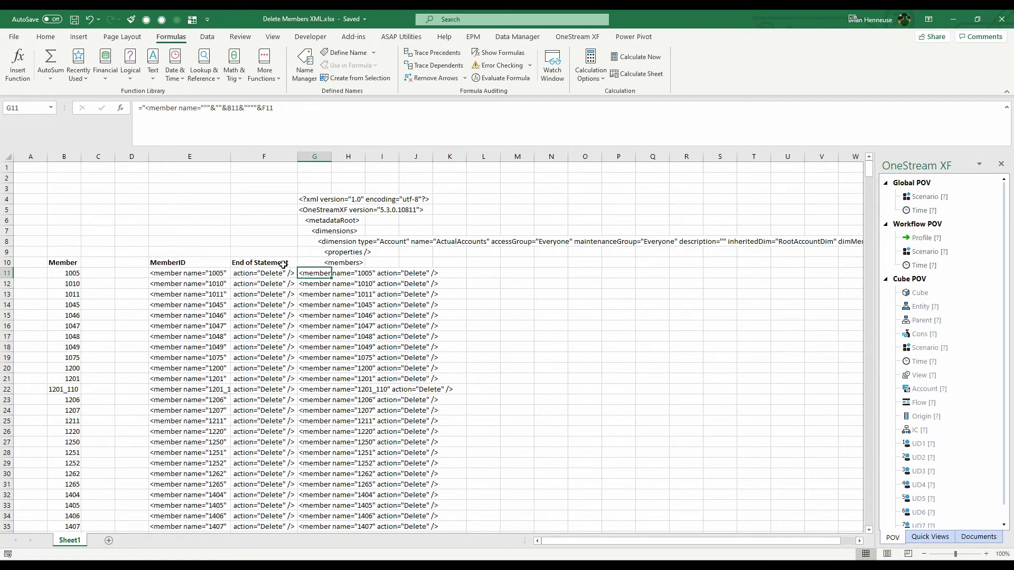
left_click(201, 274)
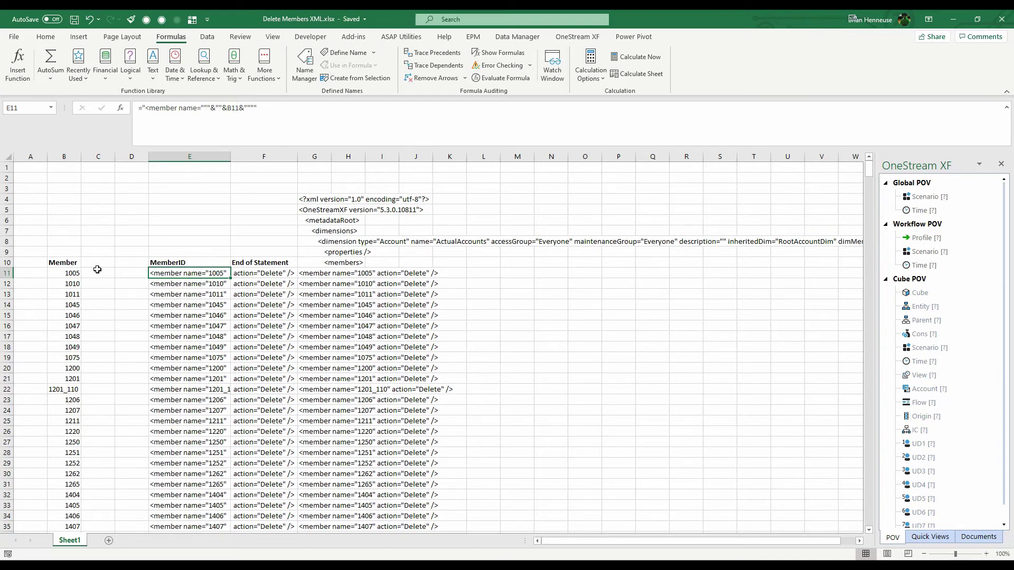
left_click(70, 273)
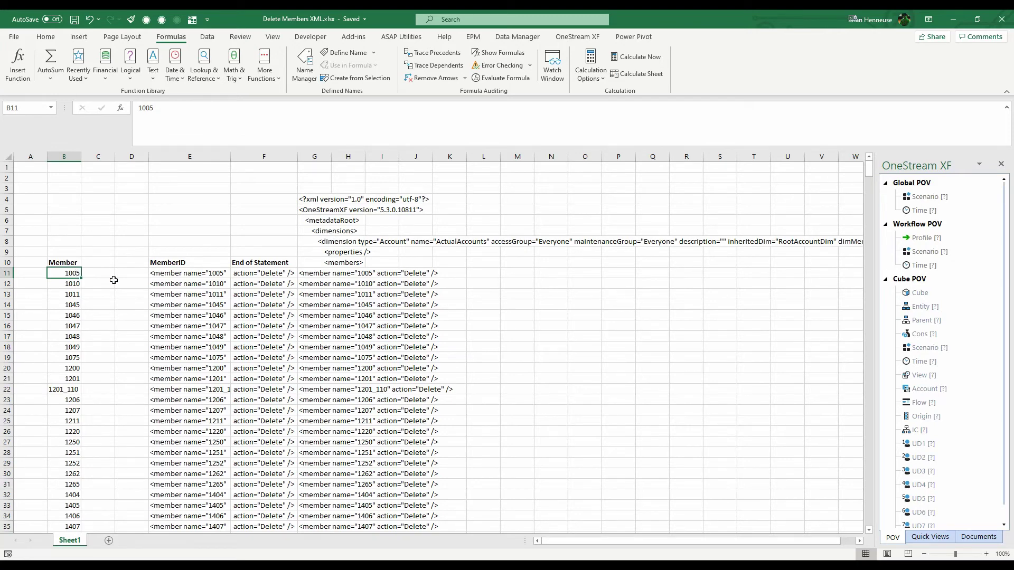
left_click(173, 273)
left_click(273, 274)
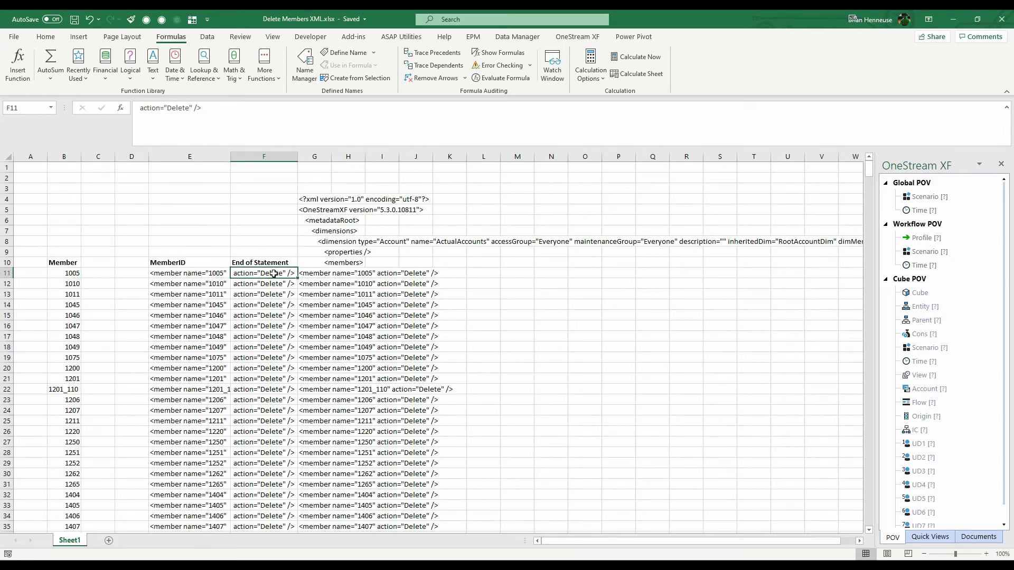
left_click(188, 273)
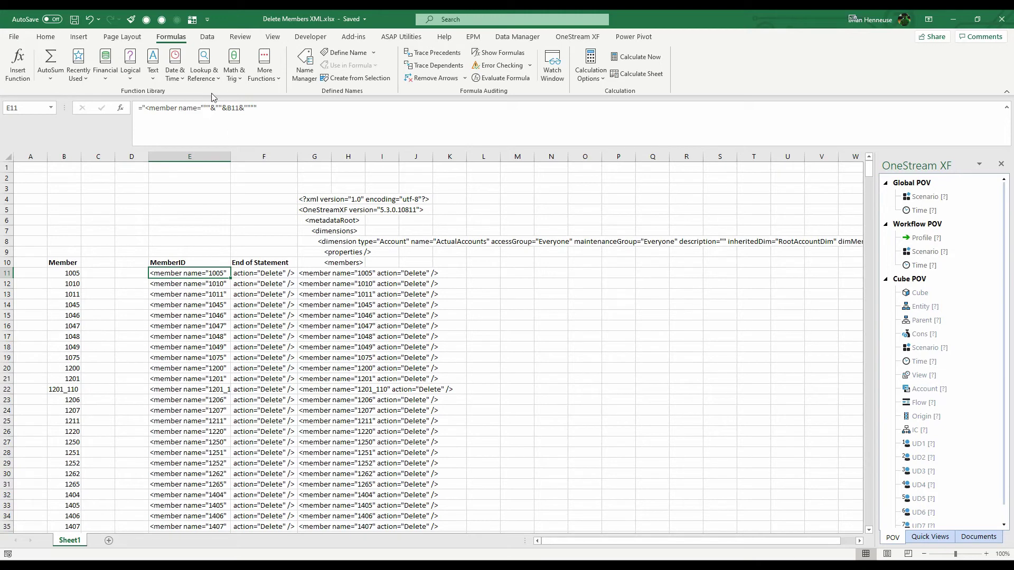
left_click(253, 272)
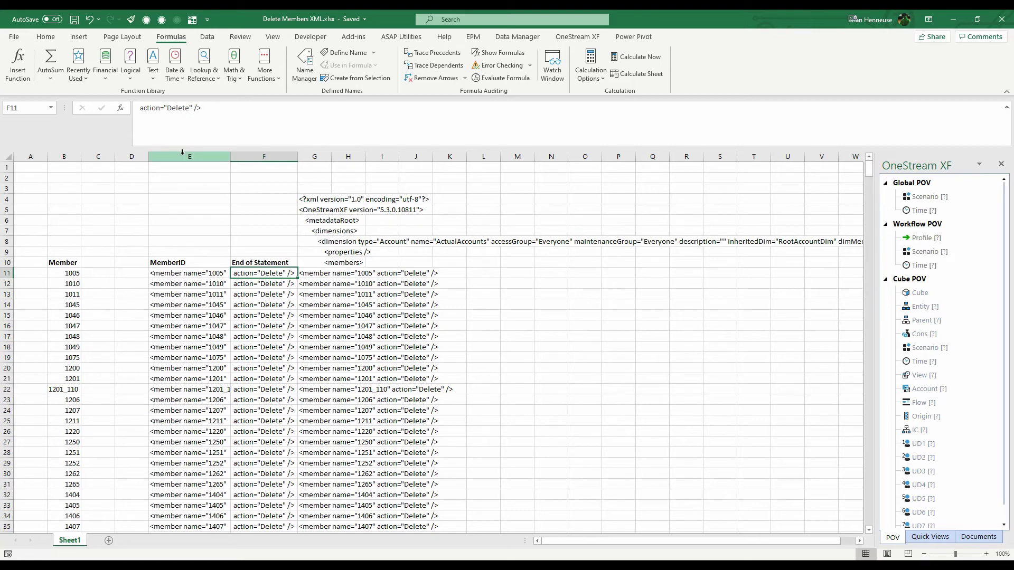
left_click(323, 272)
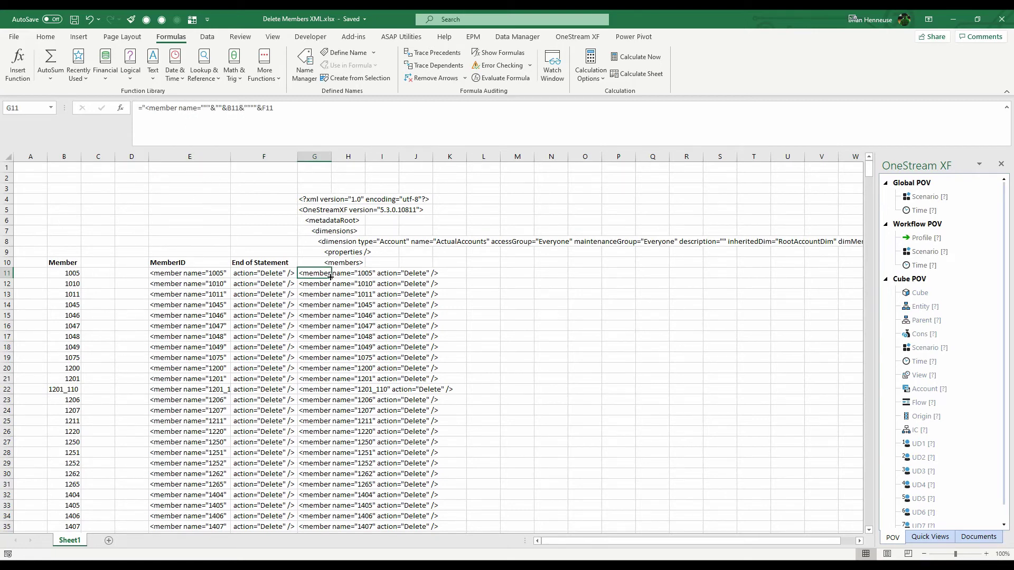
Step: Rewrite G11 as ="<member name="""&B11&""""&F11 and commit it
left_click(219, 110)
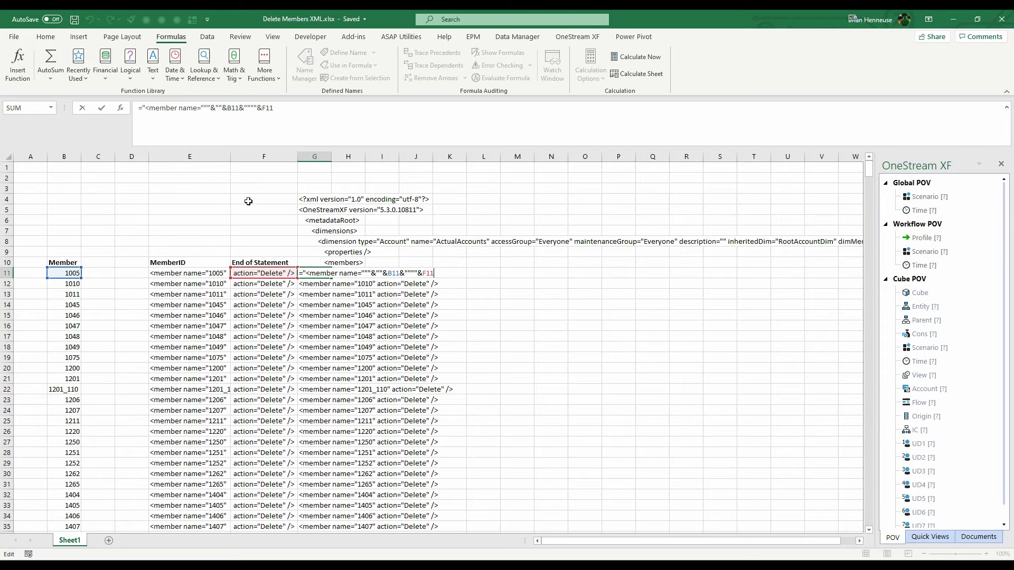
key("ctrl+Return")
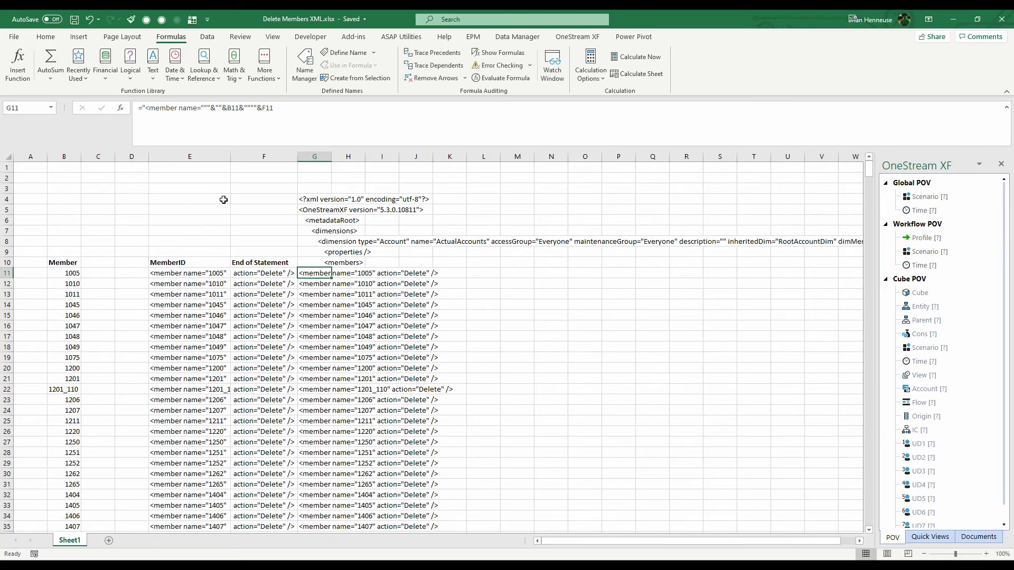
Step: Check the filled member lines, the XML header in G4 and the closing OneStreamXF tag in G761 against the sample delete file
left_click(324, 284)
left_click(324, 294)
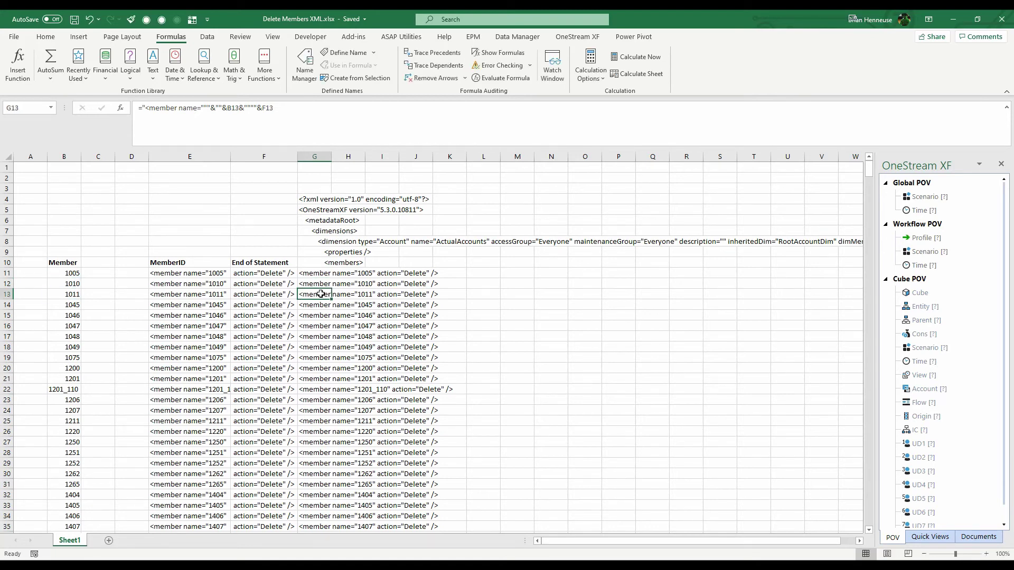
left_click(315, 200)
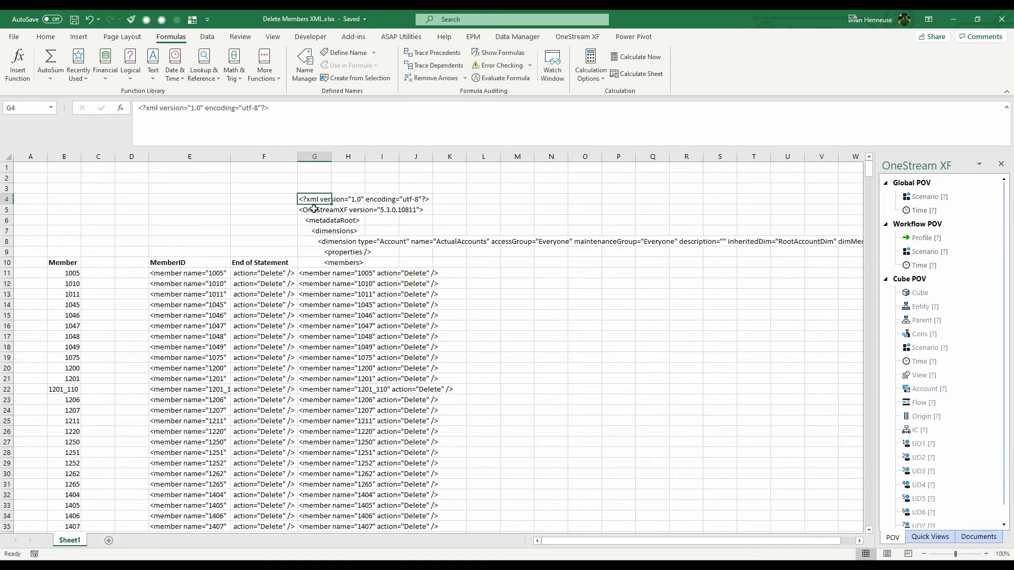
left_click_drag(314, 200, 318, 486)
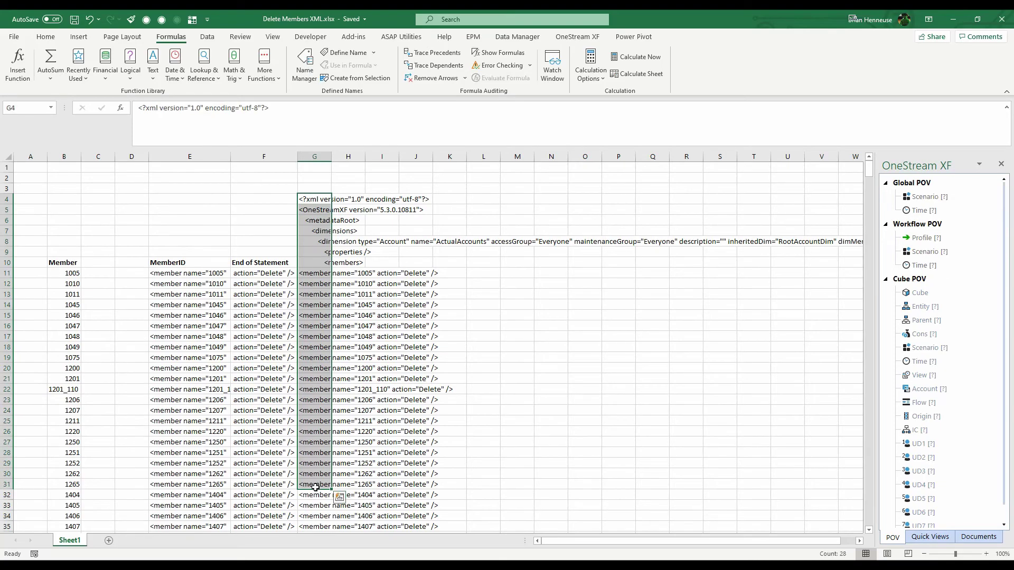
scroll(301, 381, "down", 4)
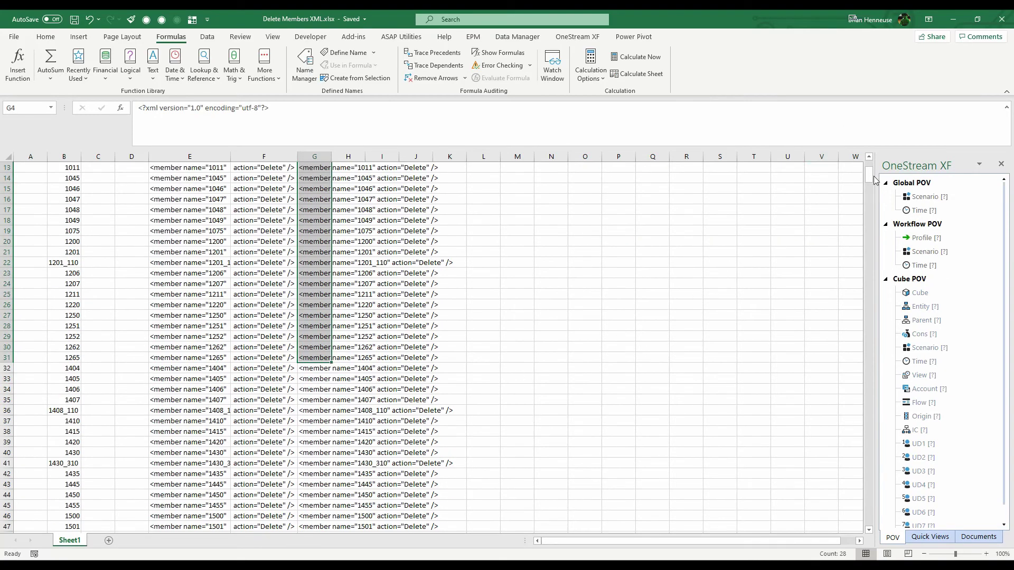
left_click_drag(869, 177, 868, 523)
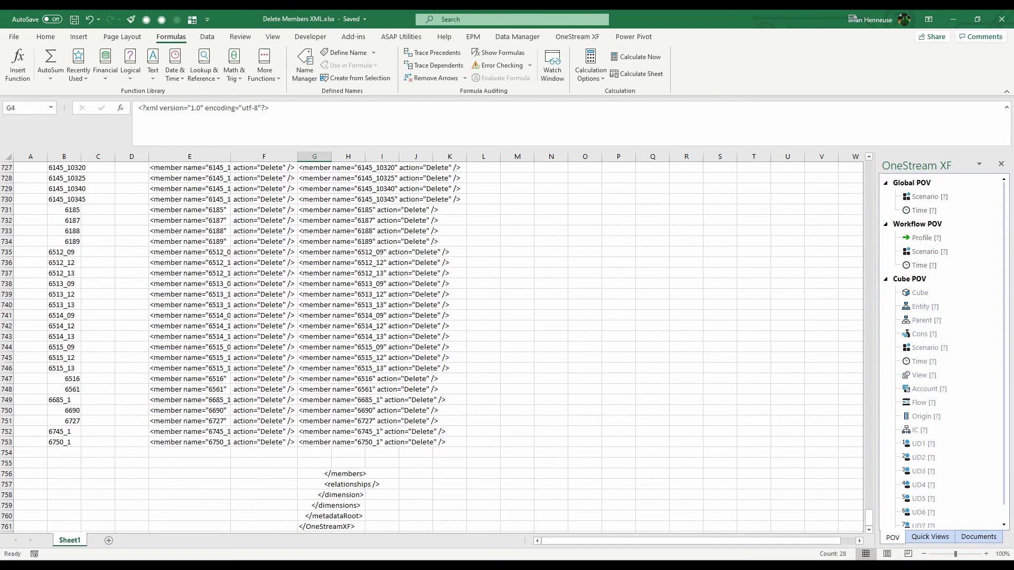
left_click(317, 527)
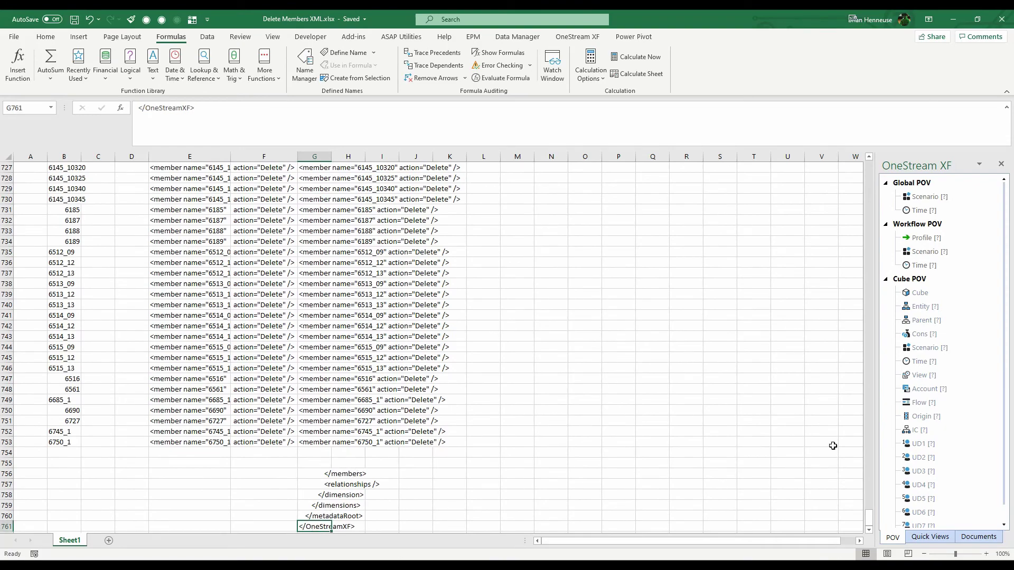
left_click_drag(870, 519, 869, 168)
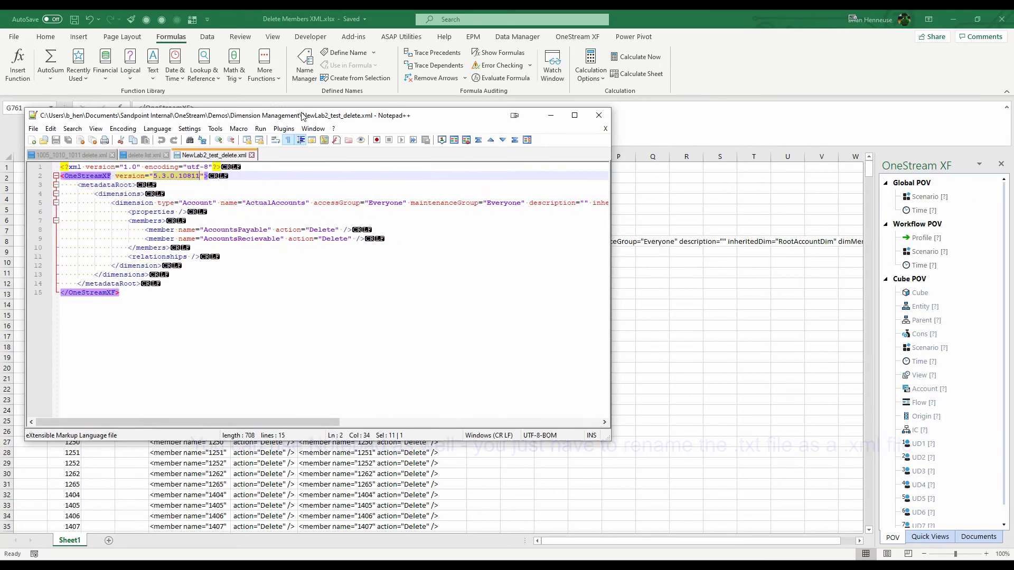
left_click_drag(159, 38, 514, 78)
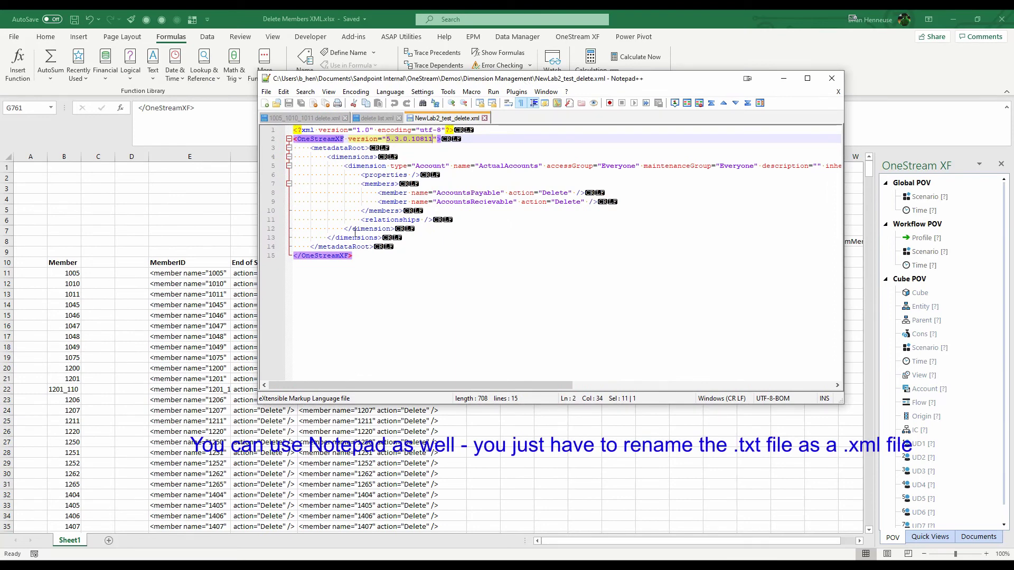
left_click(172, 273)
Step: Select column G from the header in G4 to the closing tag in G761, copy it and switch to Notepad++
left_click(317, 200)
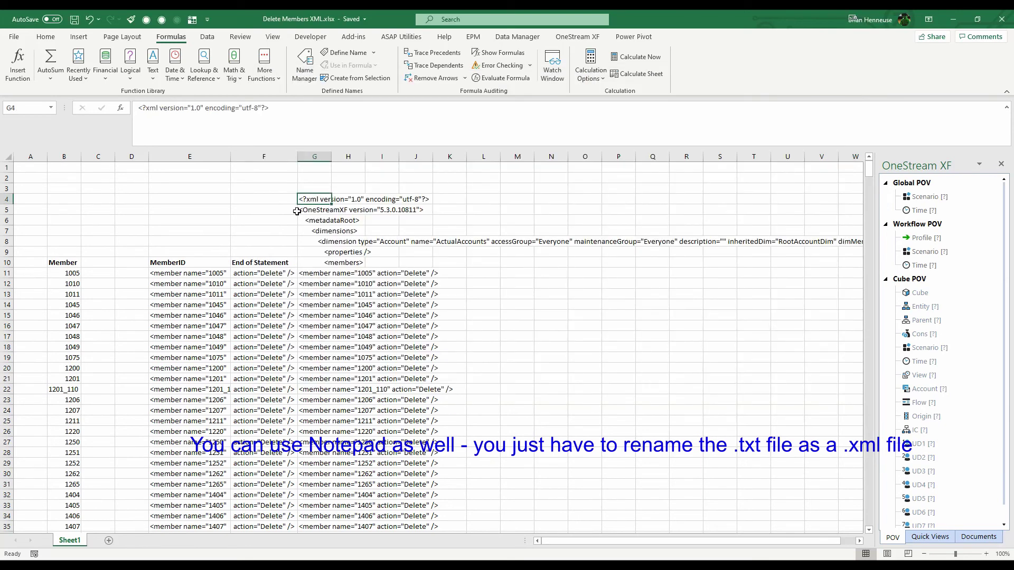
key("ctrl+shift+Down")
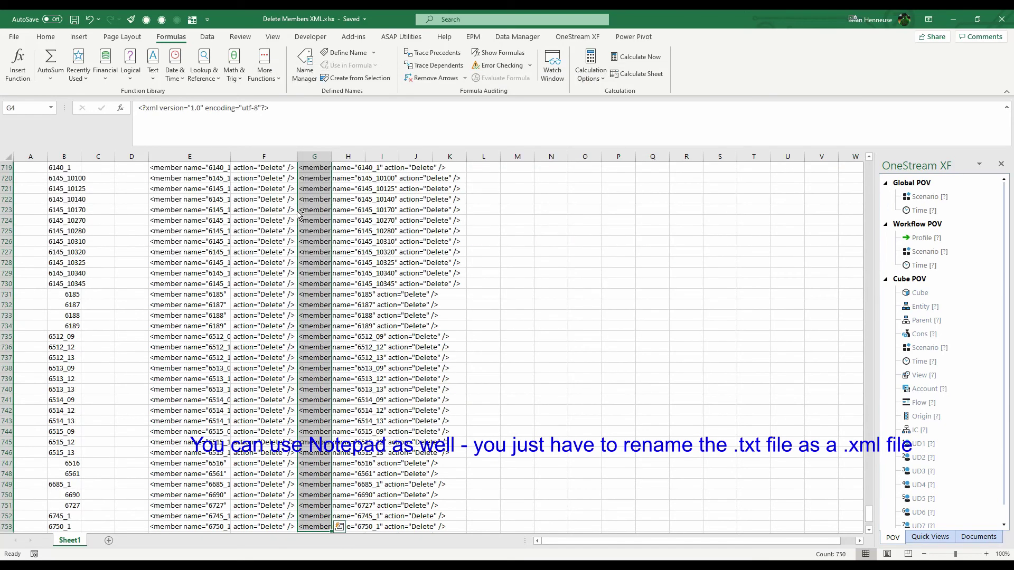
key("ctrl+shift+Down")
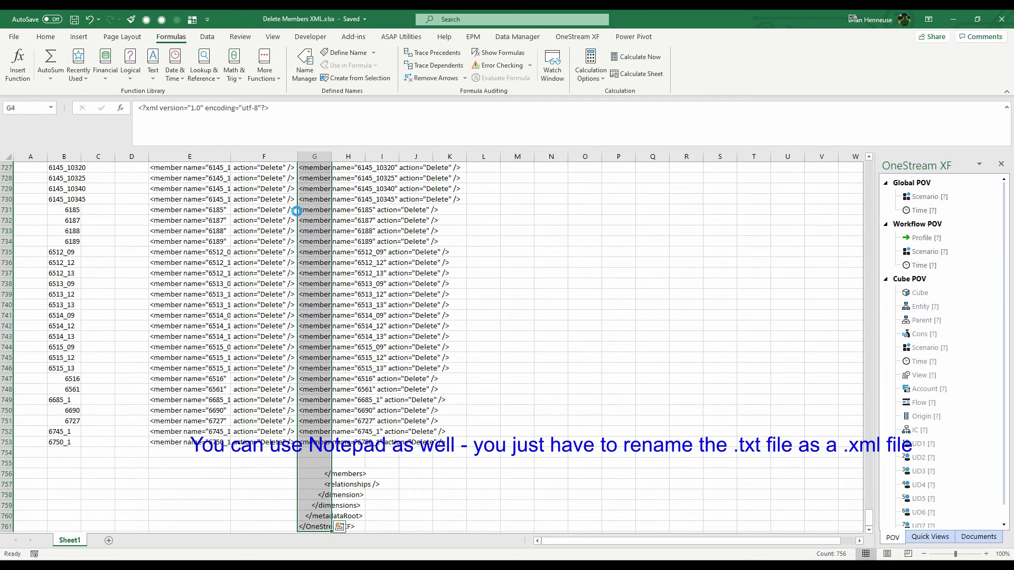
key("ctrl+c")
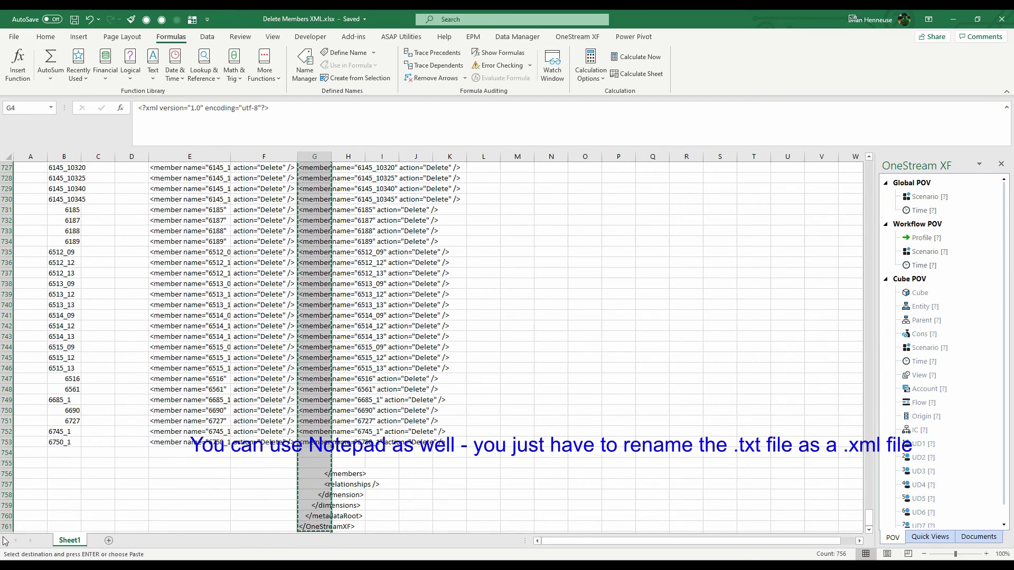
key("alt+Tab")
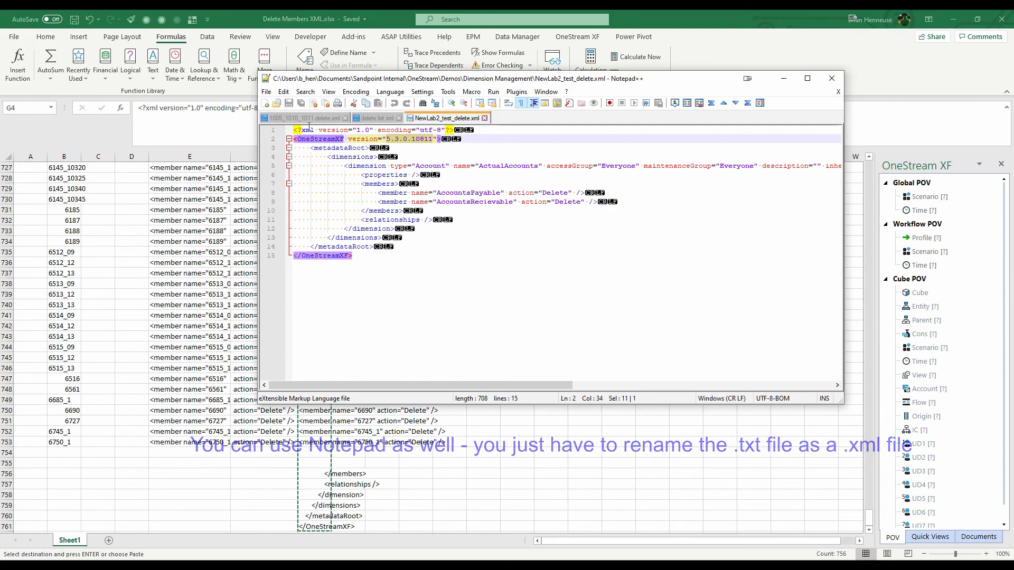
Step: Paste the XML into a new Notepad++ file and start saving it as Long_delete_account.xml
left_click(266, 104)
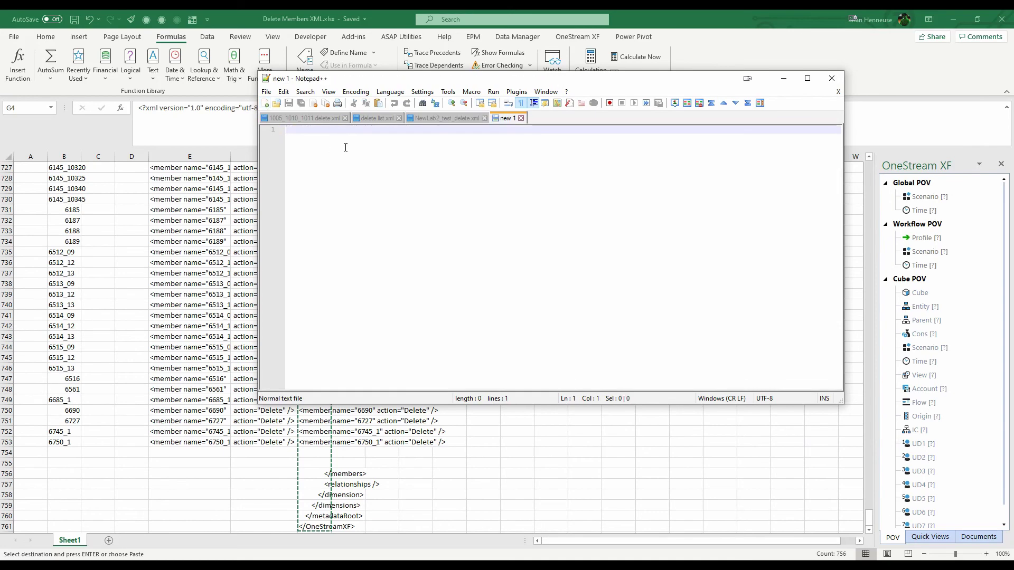
key("ctrl+v")
left_click(266, 91)
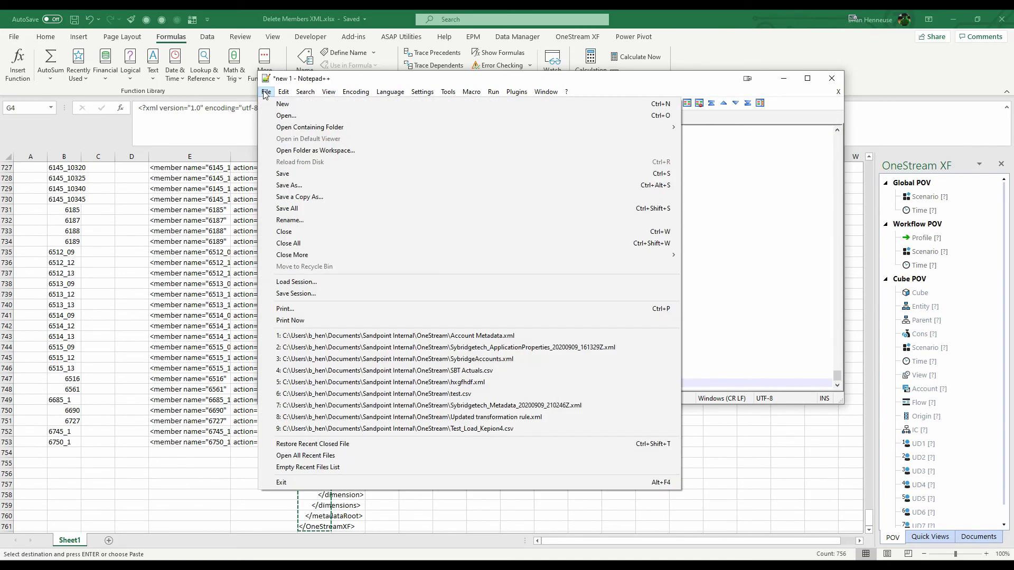
left_click(290, 186)
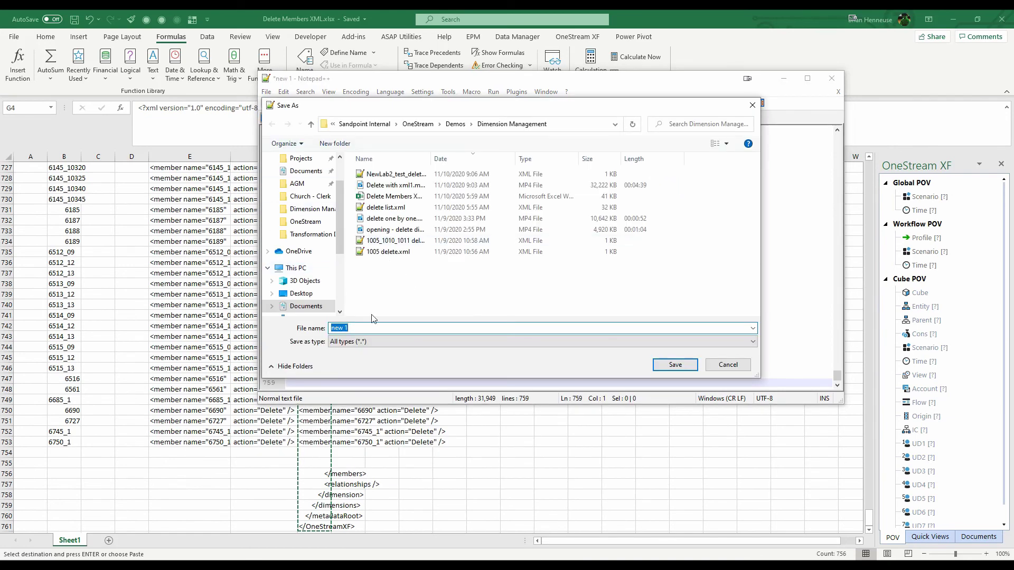
type("Long")
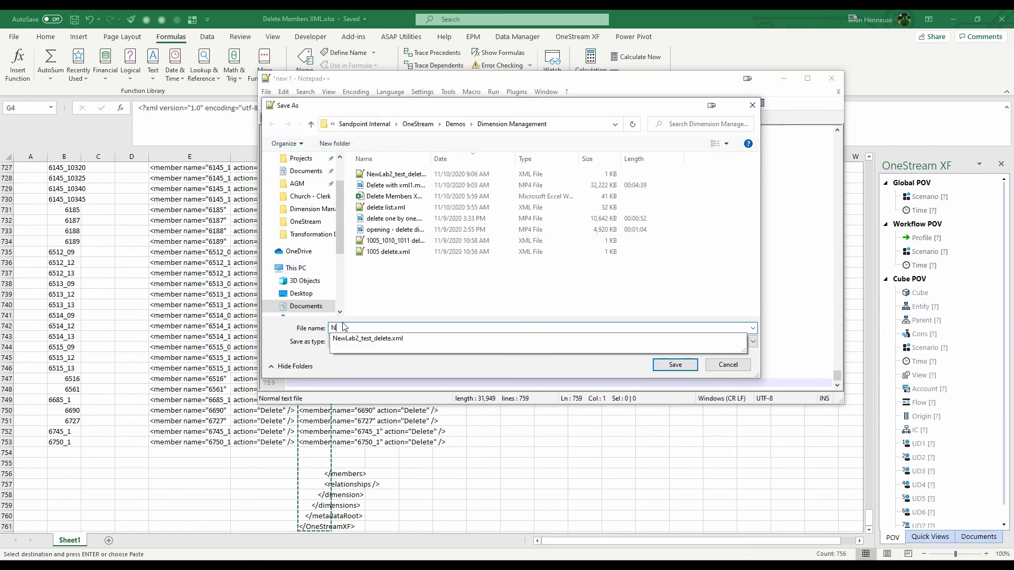
type("_de")
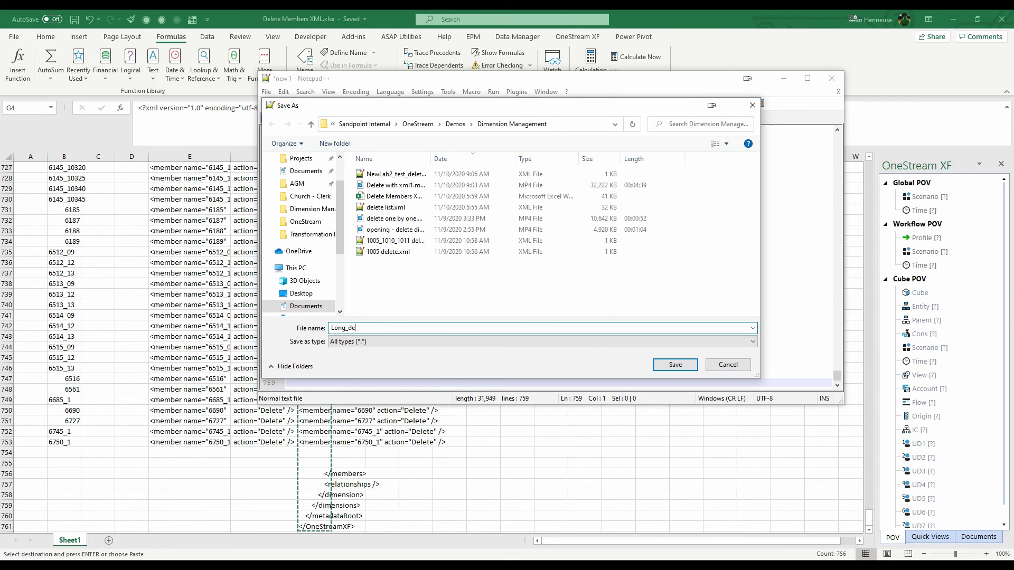
type("lete_accont")
type("n")
type("t")
type("xml")
left_click(675, 364)
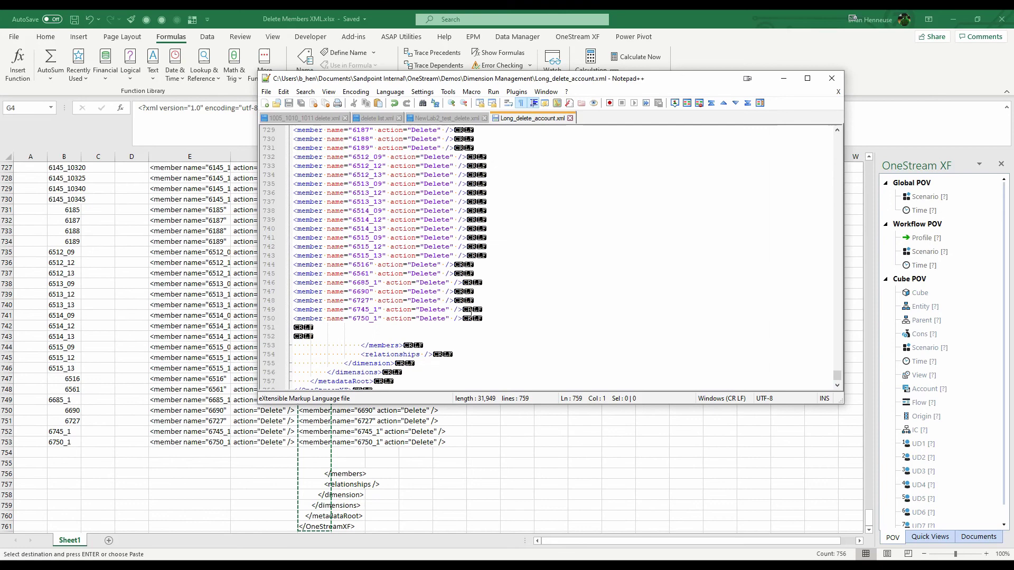